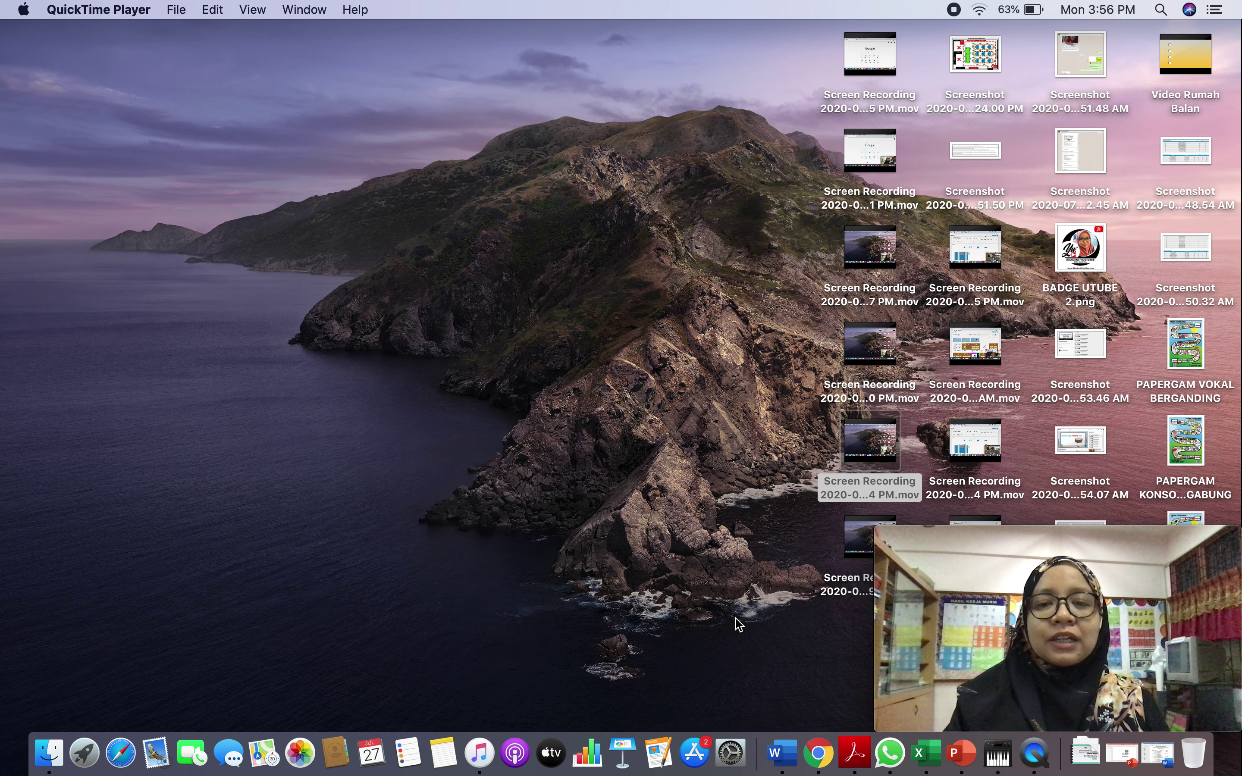
- Switch to Chrome and open Wordwall's template picker page at wordwall.net/ms/create/picktemplate
left_click(821, 755)
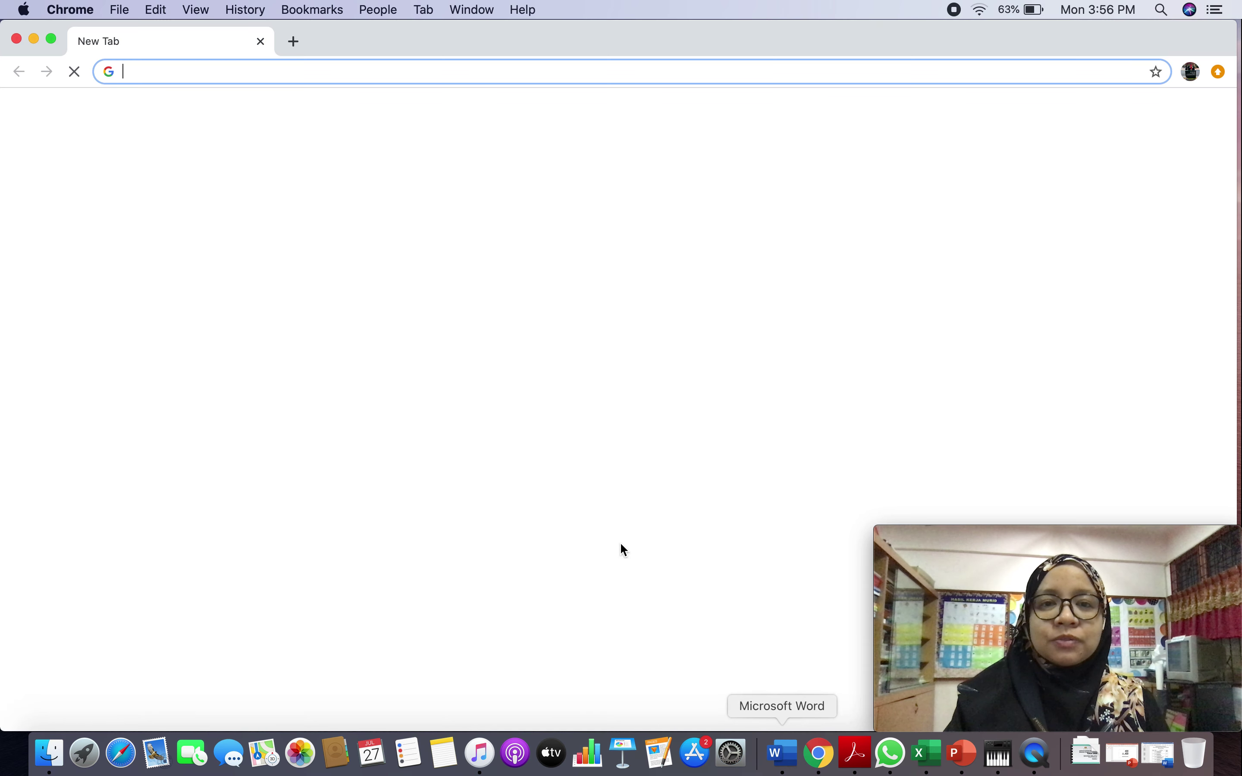
left_click(275, 73)
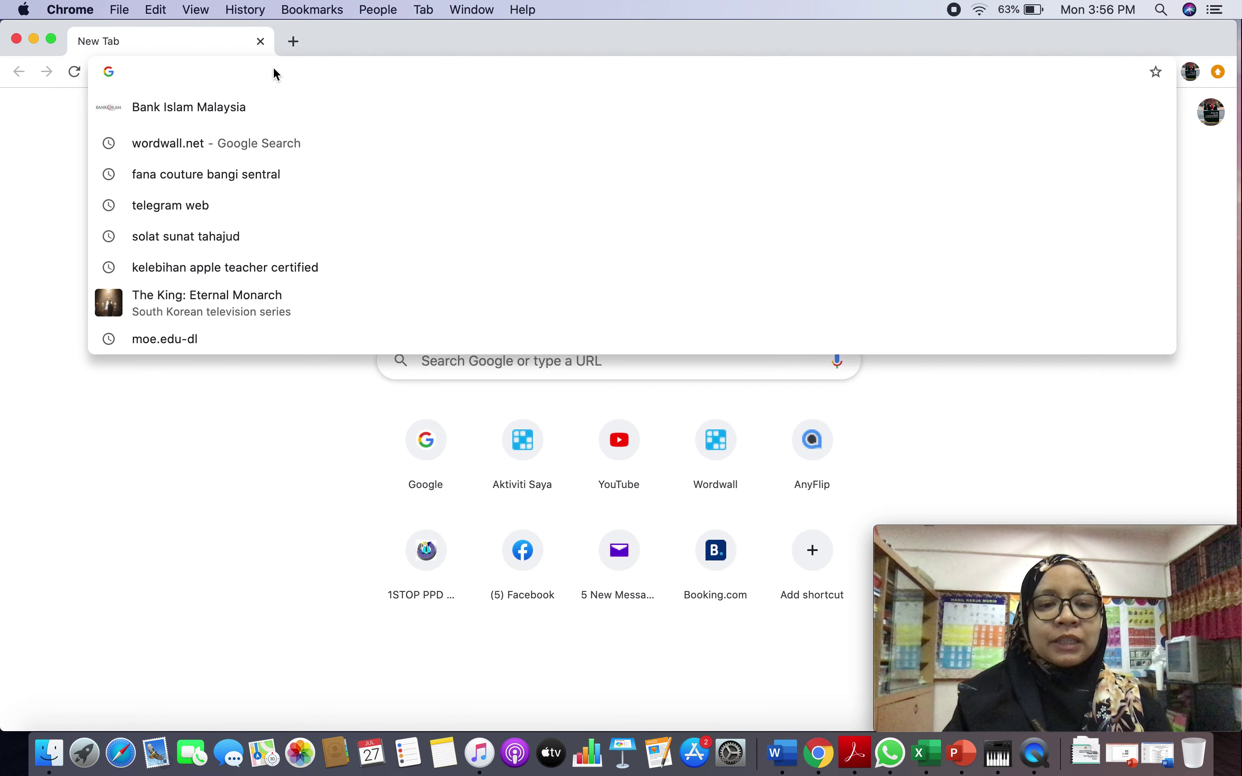
type("wordwall.net/ms/create/picktemplate")
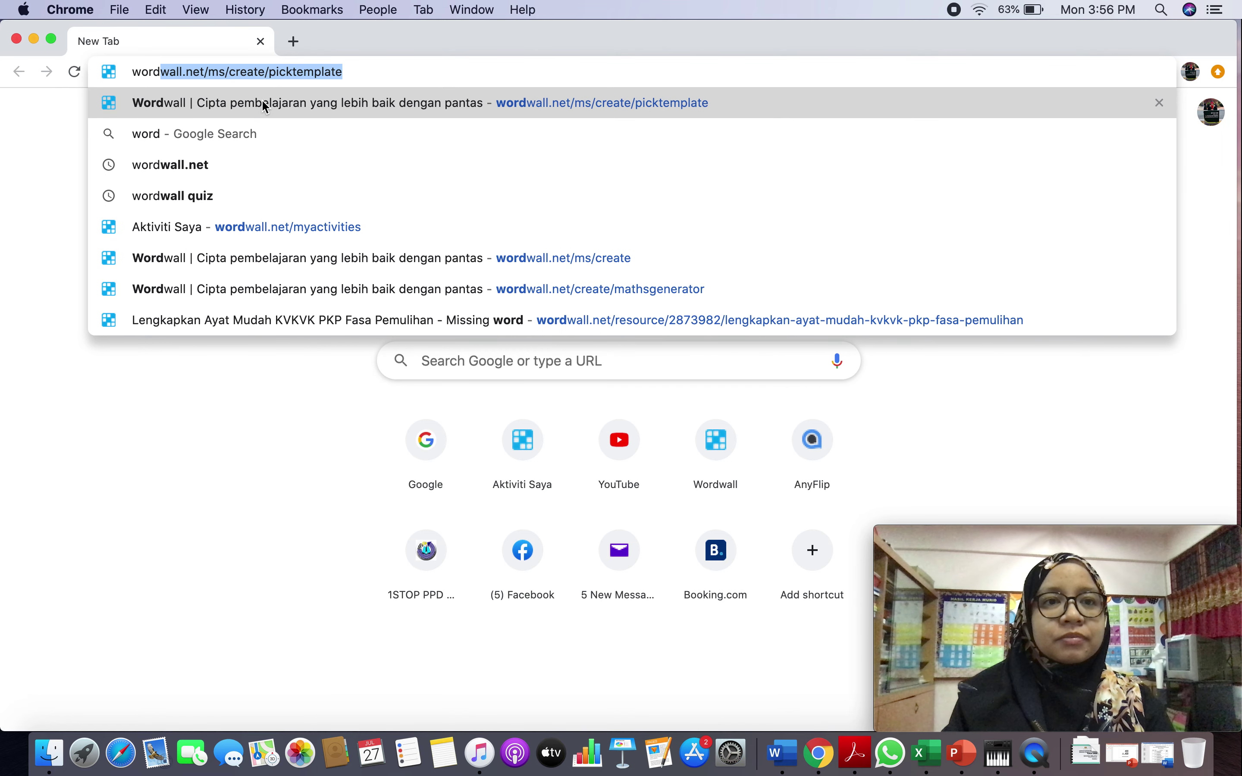
left_click(265, 104)
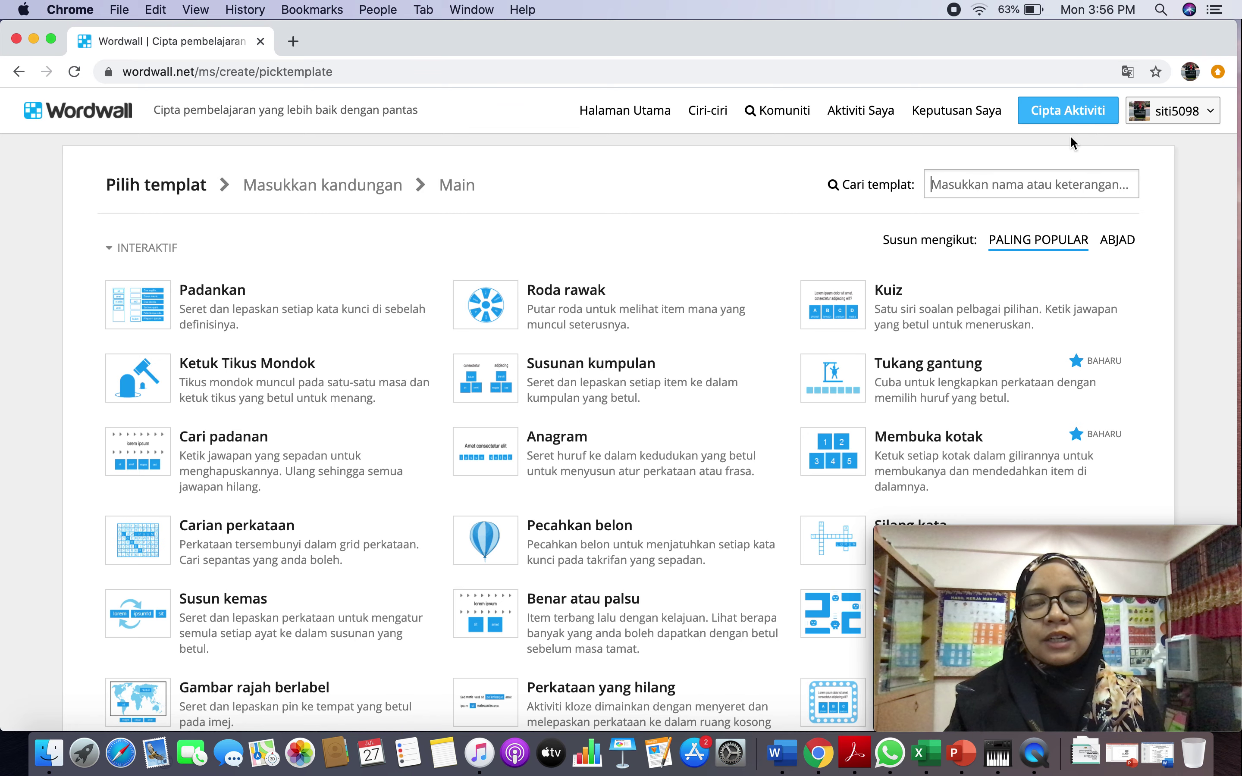
- Choose the Penjana Matematik template from the interactive templates for a new activity
scroll(721, 240, "down", 10)
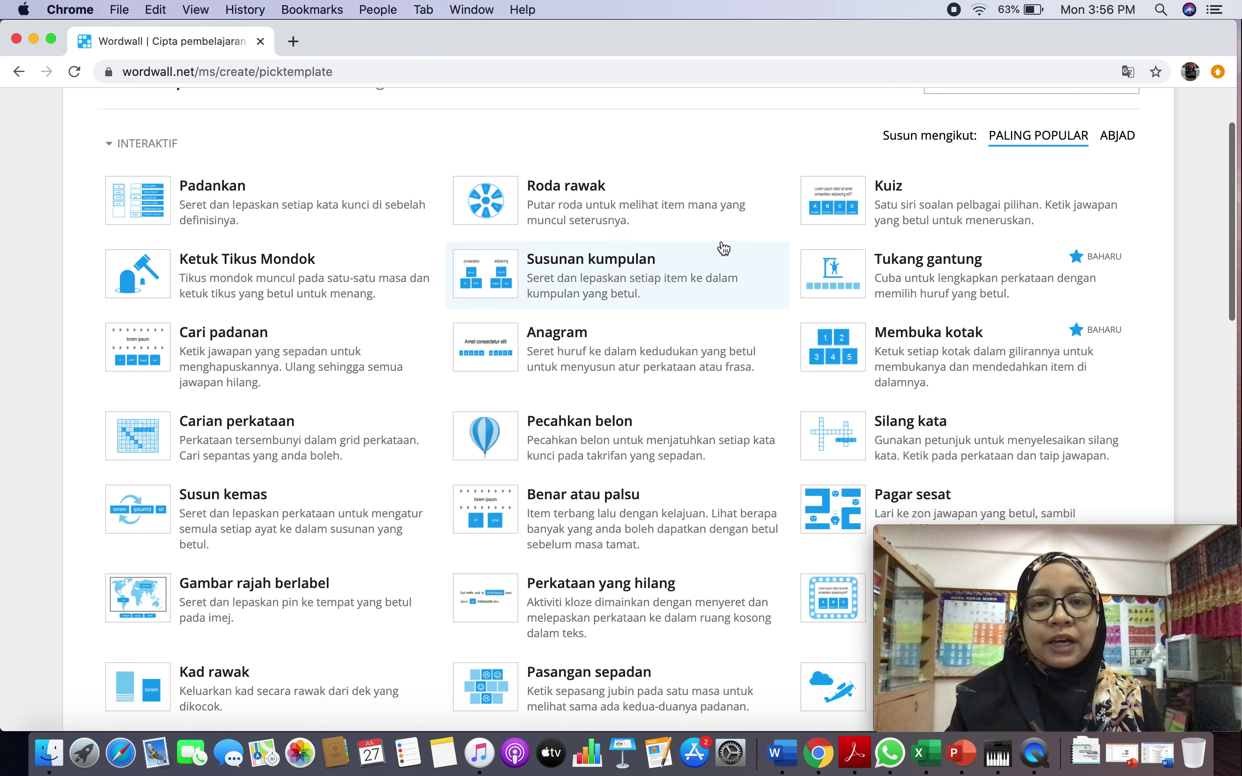
scroll(721, 242, "down", 2)
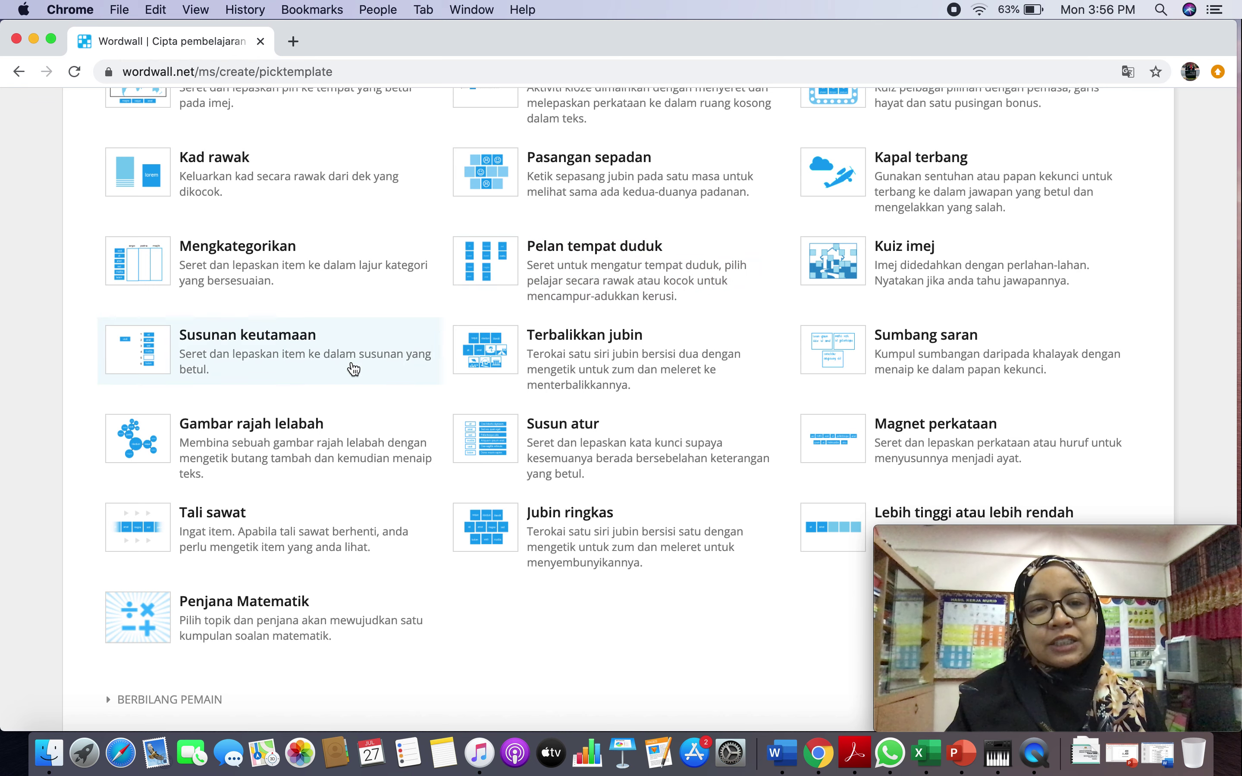
scroll(223, 549, "down", 2)
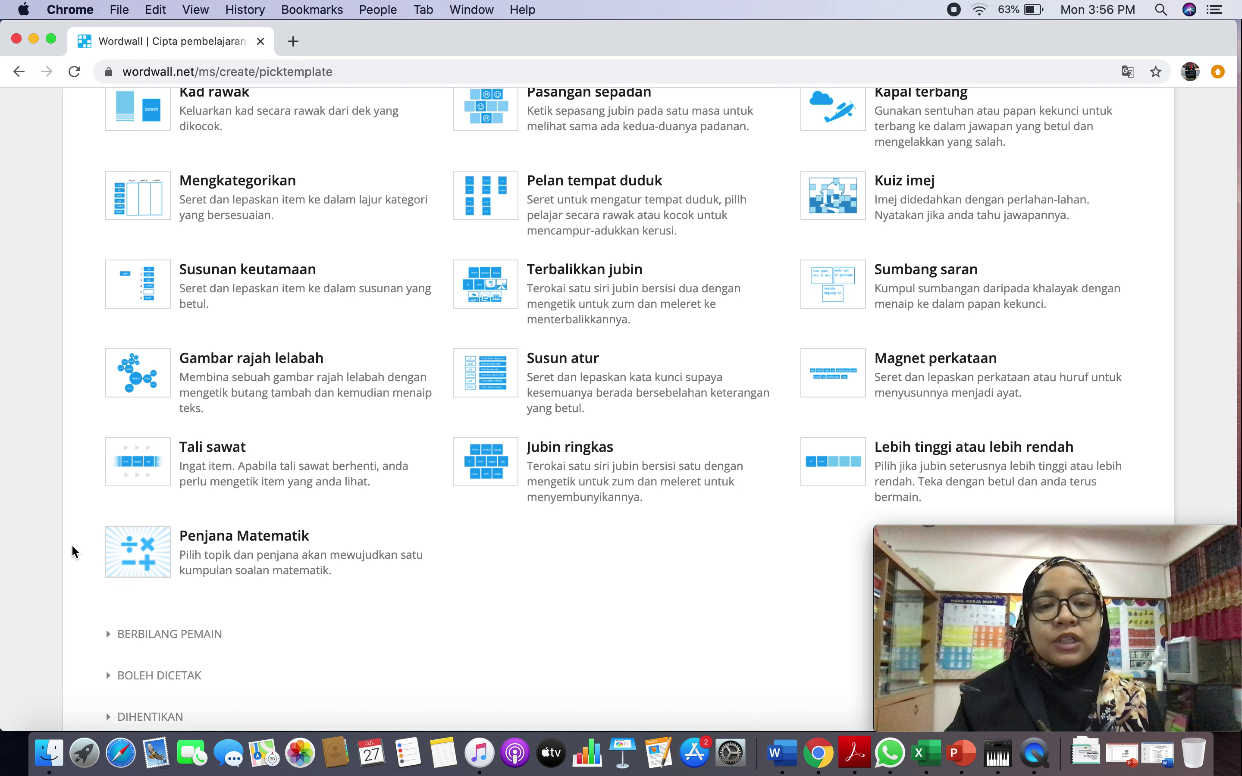
left_click(180, 558)
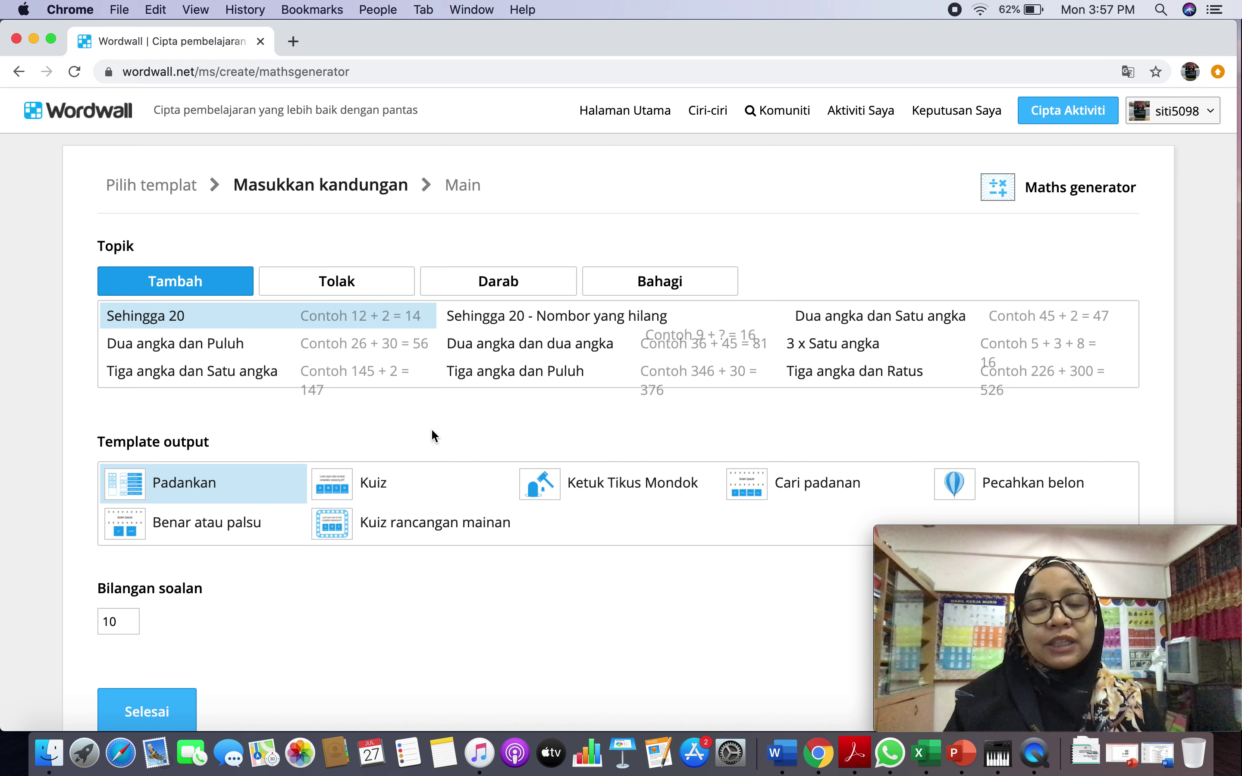
- Look through the subtopics offered for Tolak, Darab and Bahagi, along with the output templates and question count setting
left_click(322, 281)
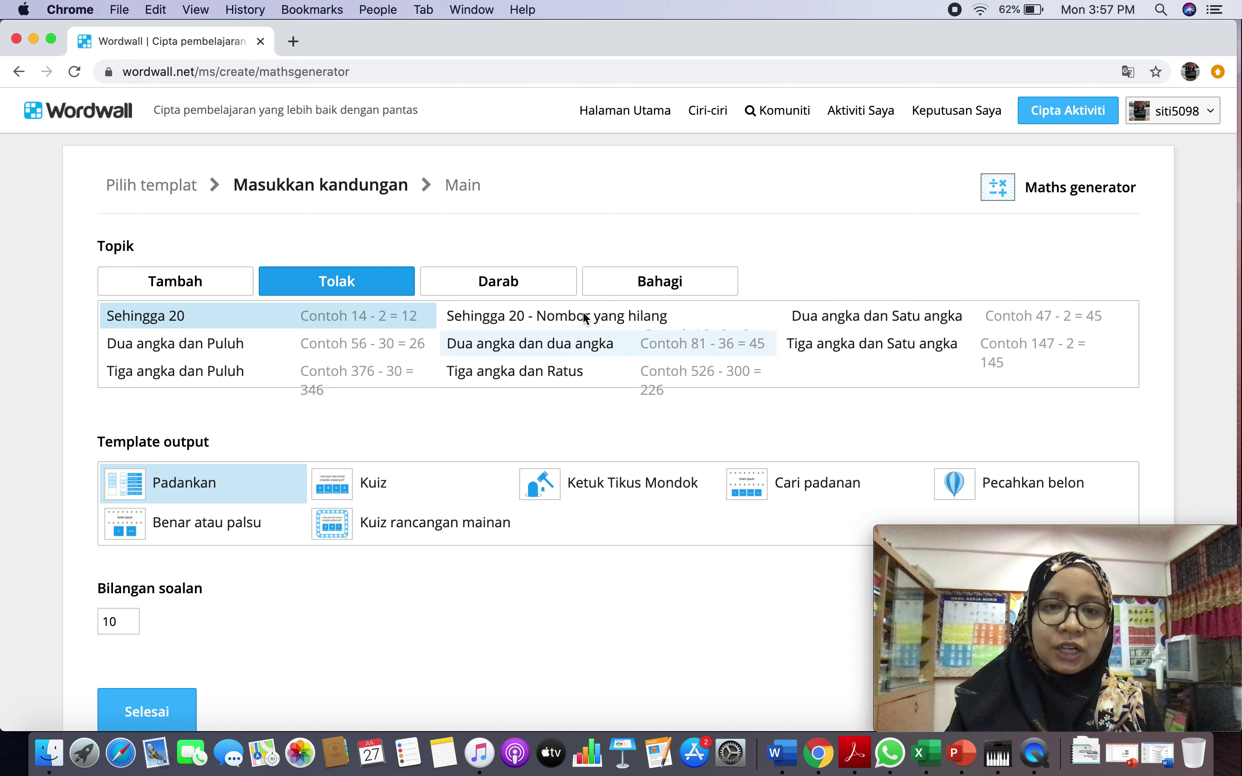
left_click(500, 284)
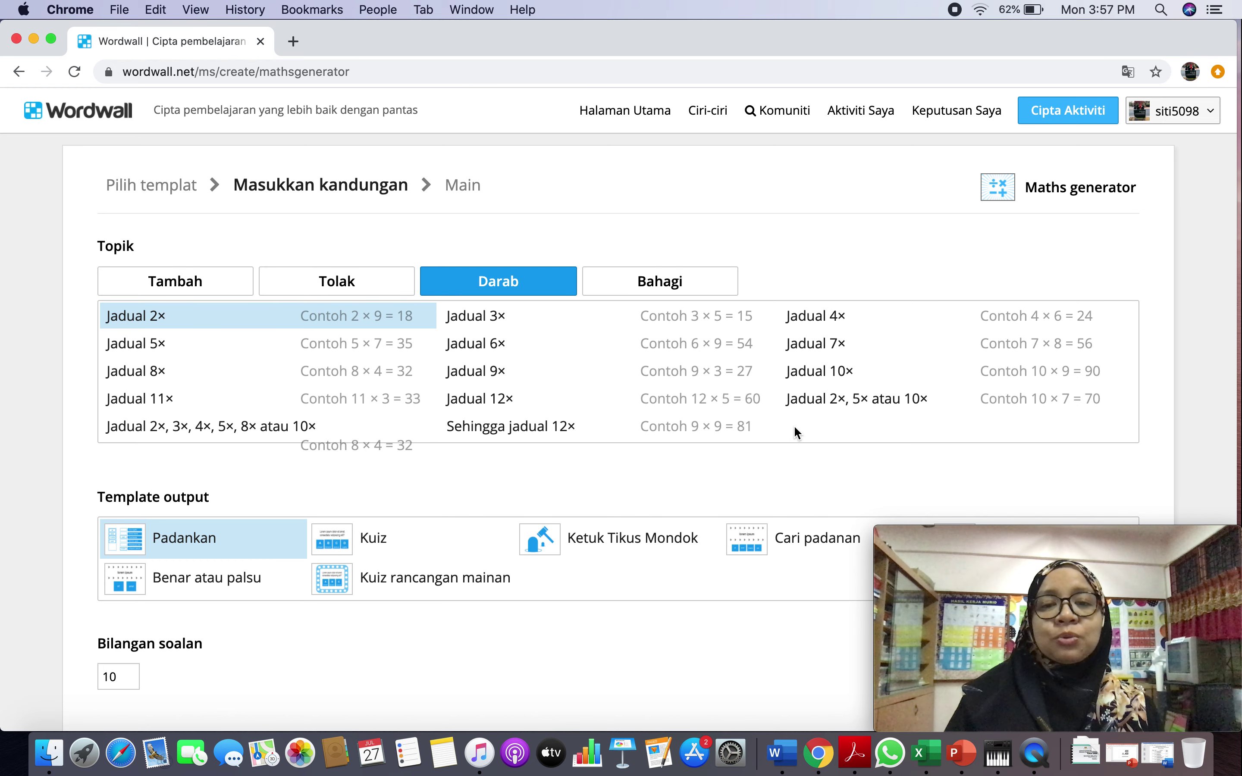
left_click(649, 291)
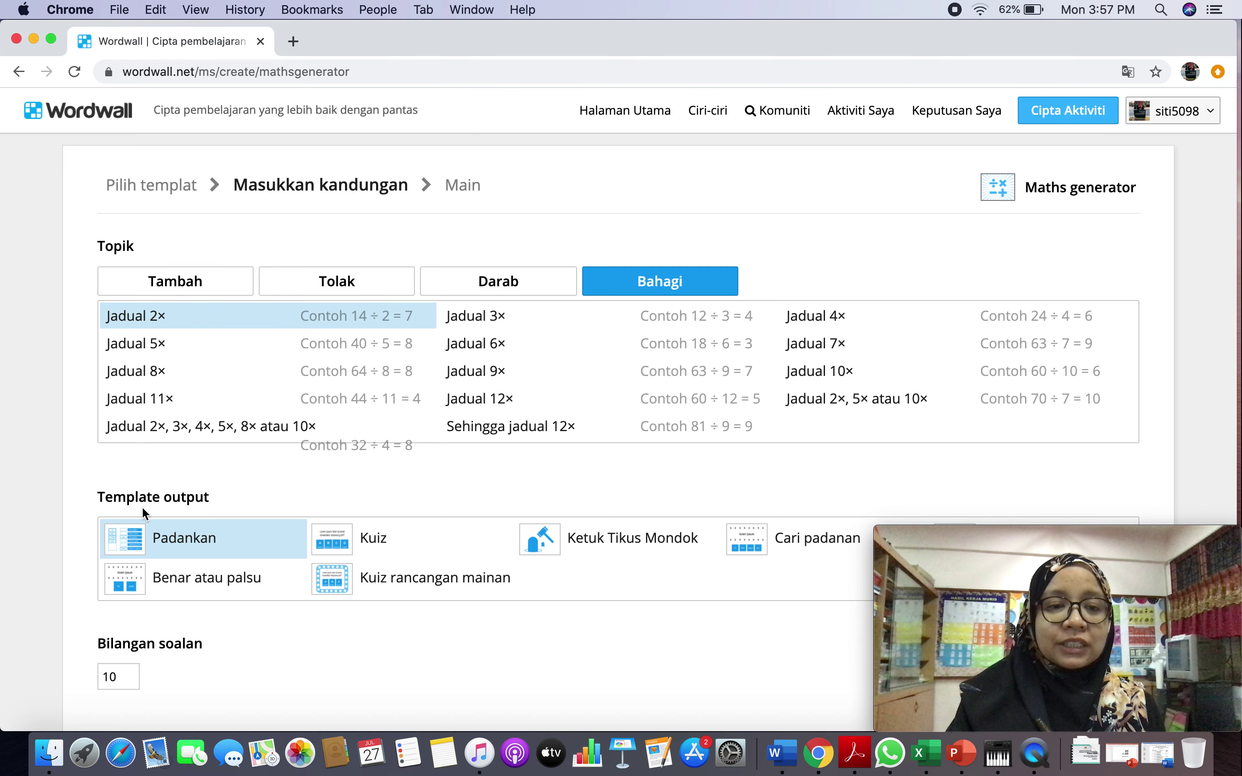
scroll(252, 467, "down", 3)
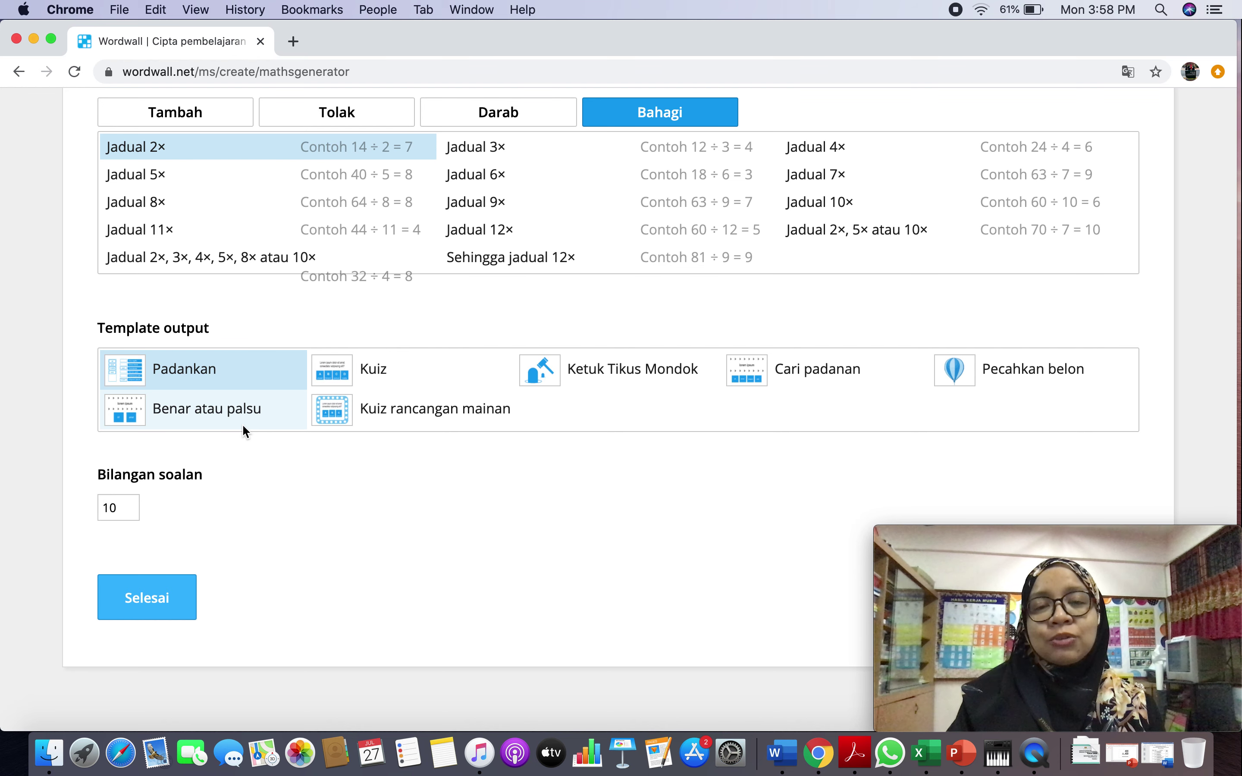
- Try adjusting the number of questions while switching between the Tambah and Bahagi topics
double_click(125, 507)
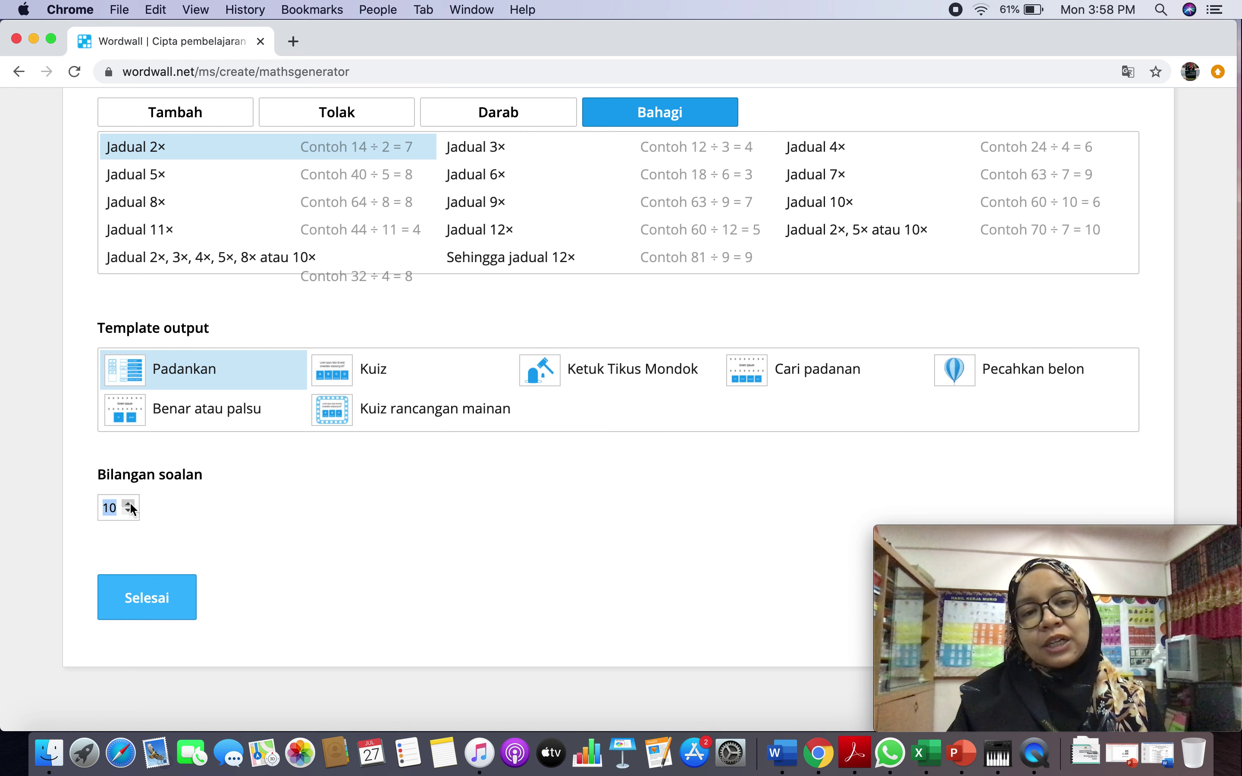
left_click(173, 126)
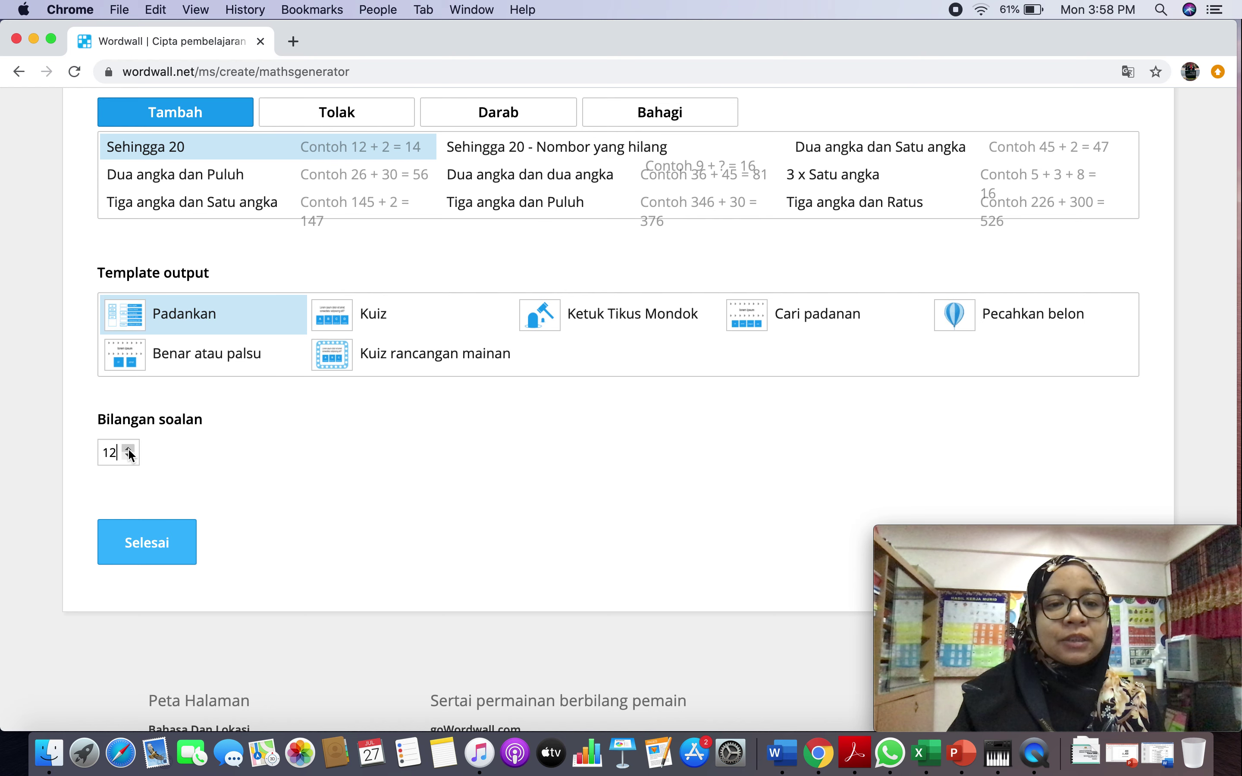
left_click(618, 113)
double_click(127, 507)
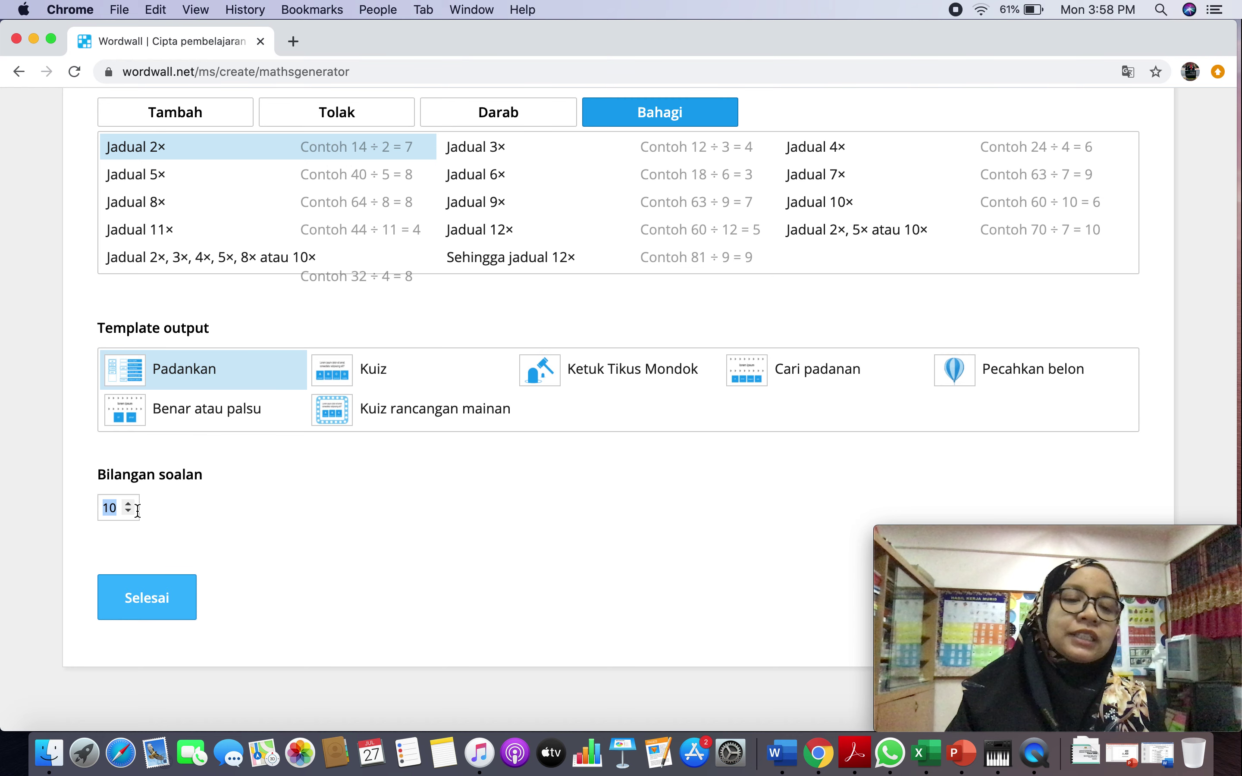
- Generate a Padankan activity on the Tambah topic with the Sehingga 20 subtopic and 10 questions
left_click(164, 122)
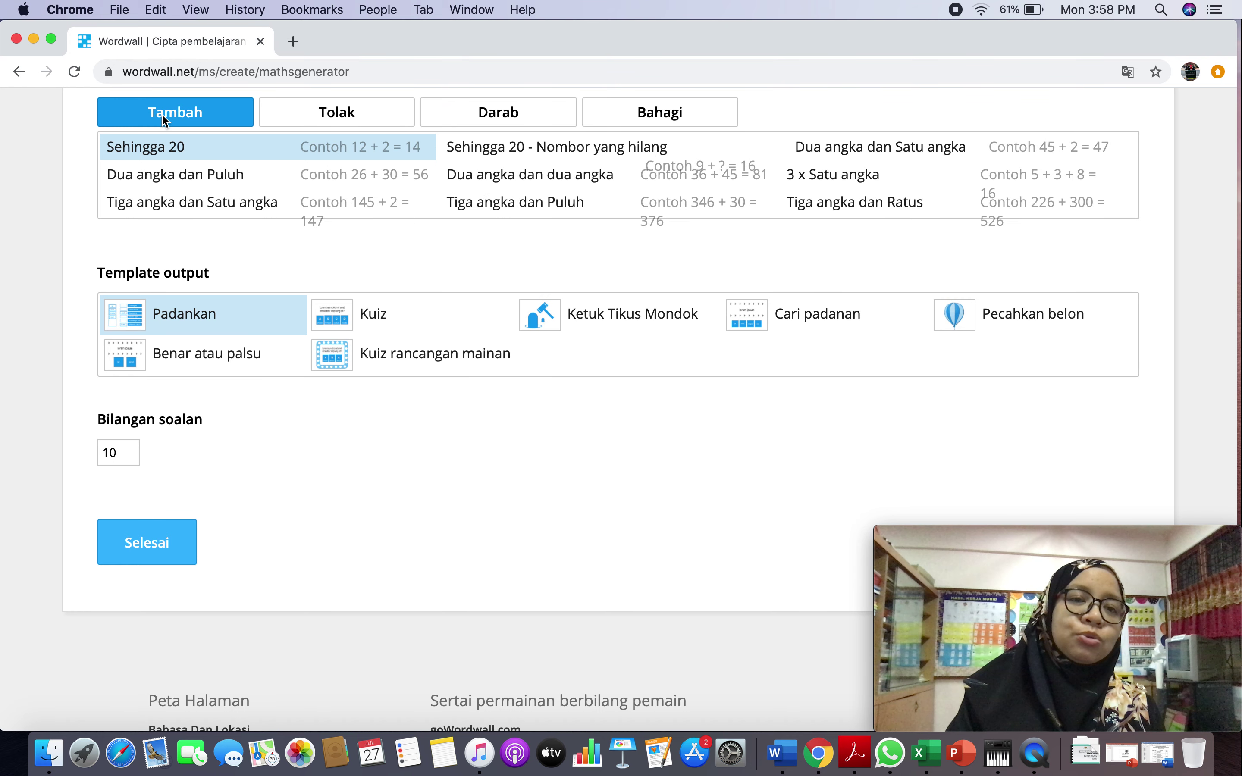
scroll(226, 221, "up", 1)
scroll(230, 234, "up", 1)
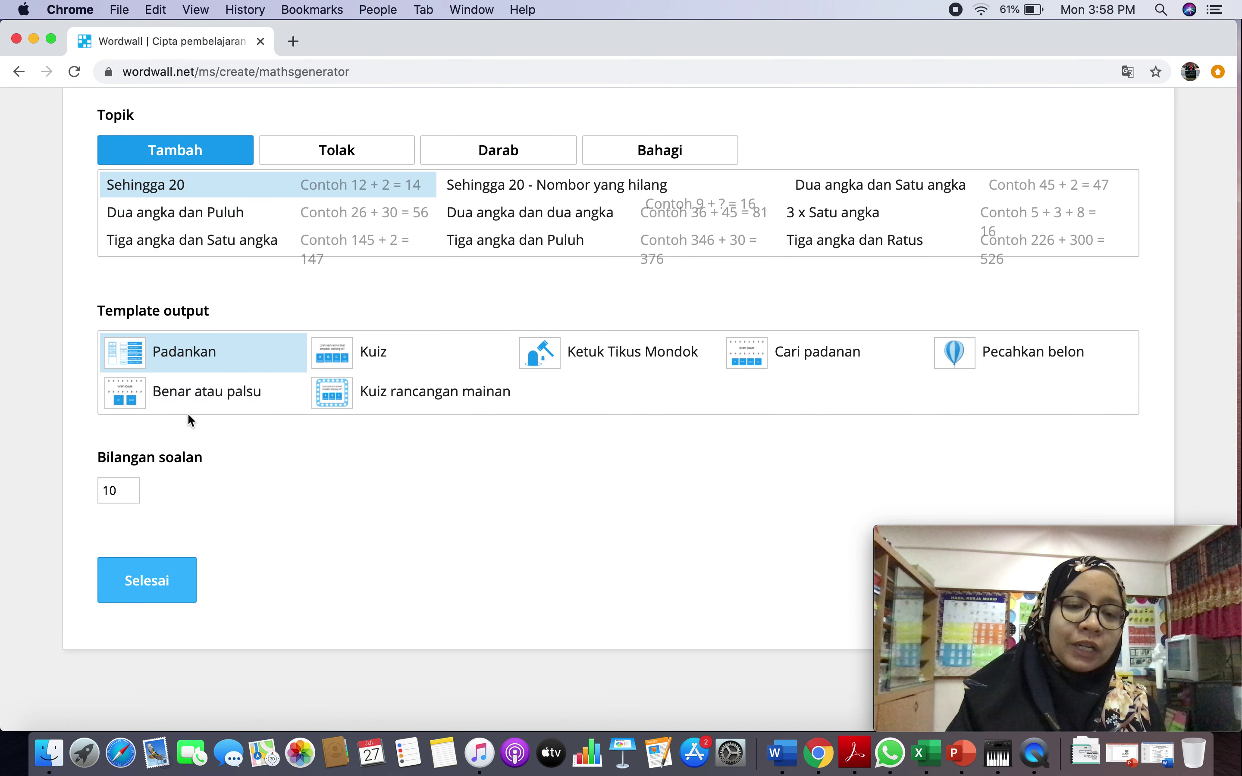
left_click(167, 585)
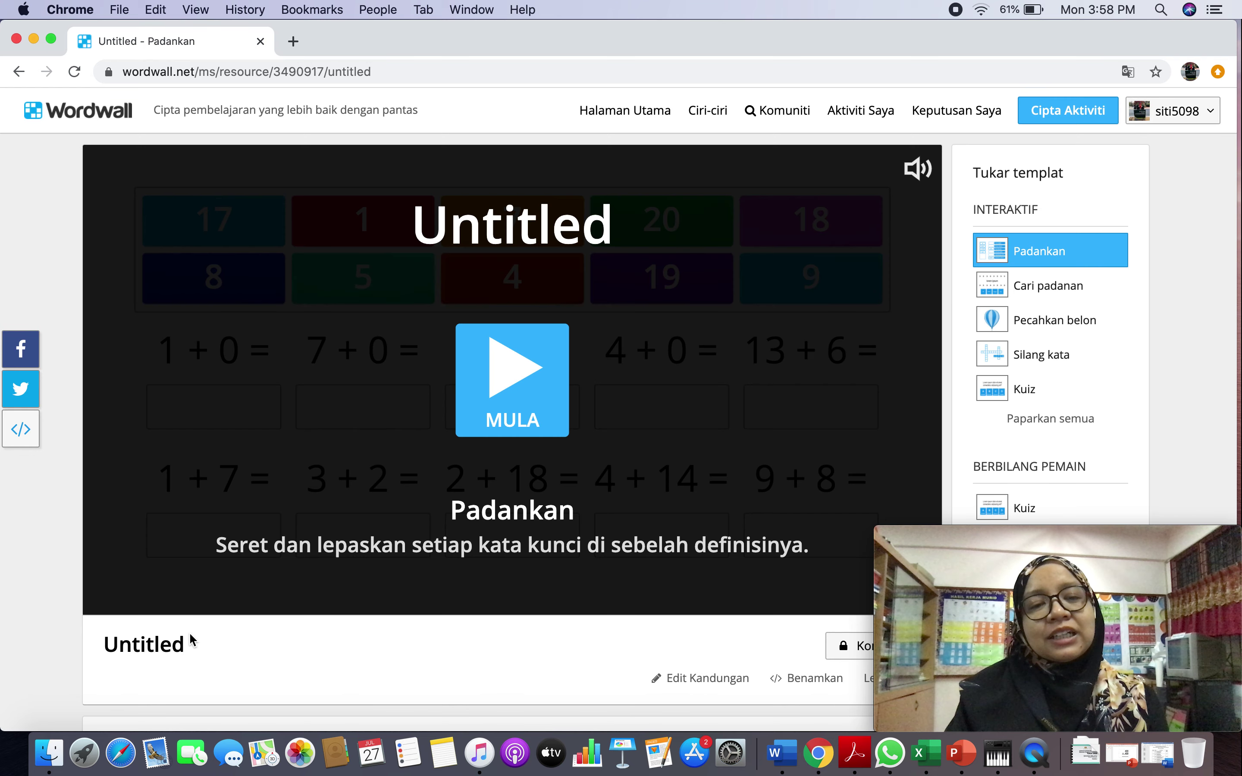
- Rename the untitled activity as "Padankan Matematik Tambah Lingkungan 20"
left_click(178, 646)
key("BackSpace")
key("BackSpace")
key("BackSpace")
key("BackSpace")
key("BackSpace")
key("BackSpace")
key("BackSpace")
key("BackSpace")
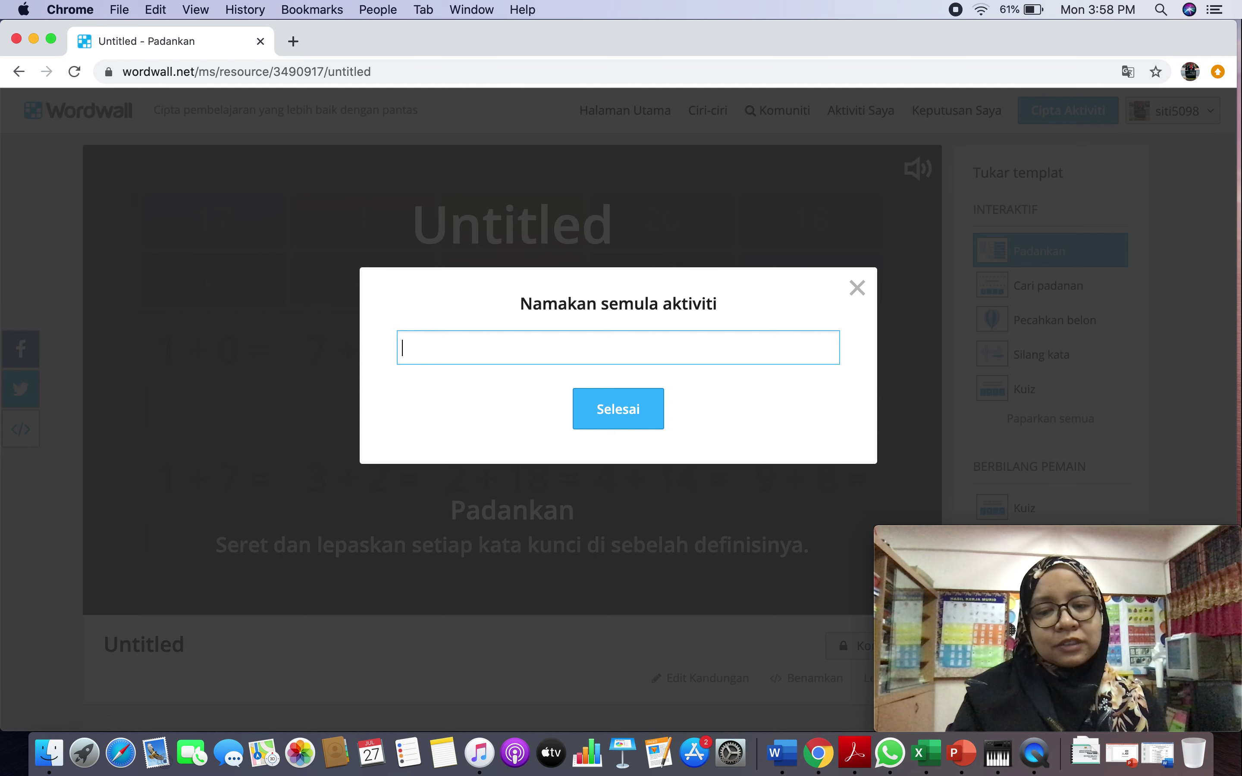
type("Pad")
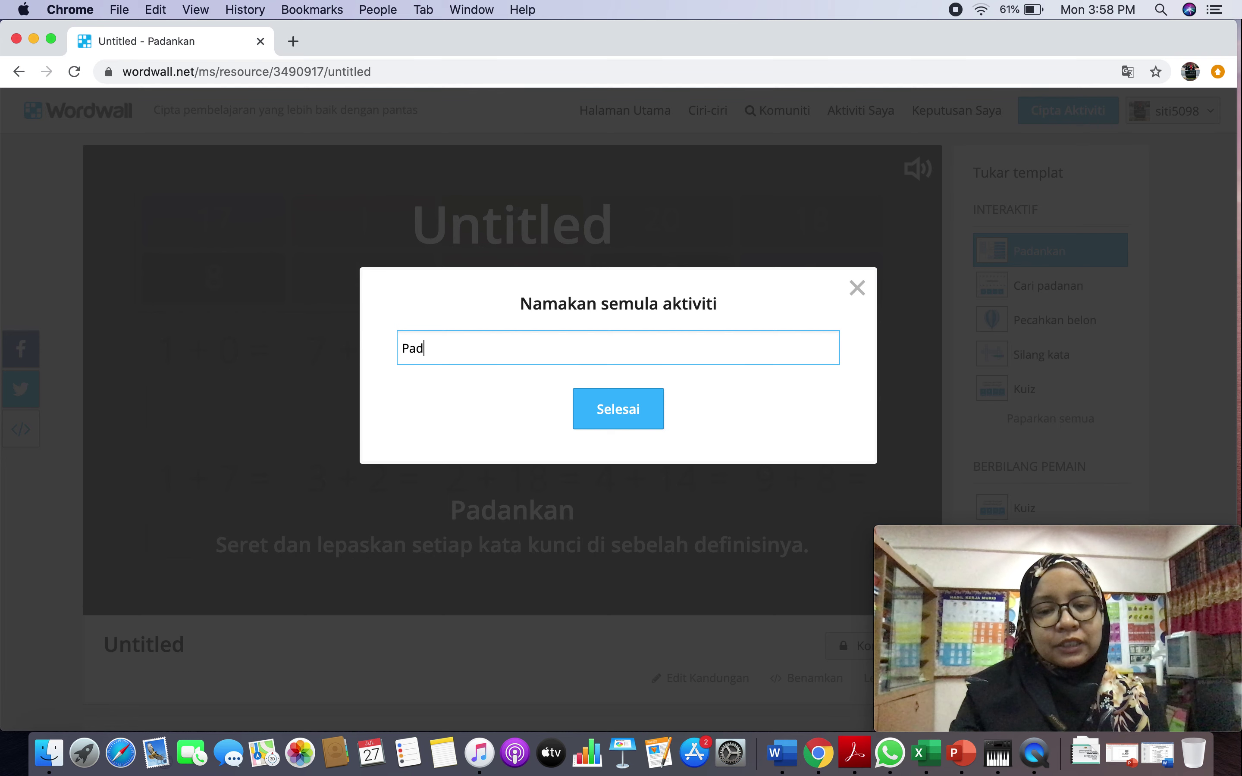
type("ankan Matemat")
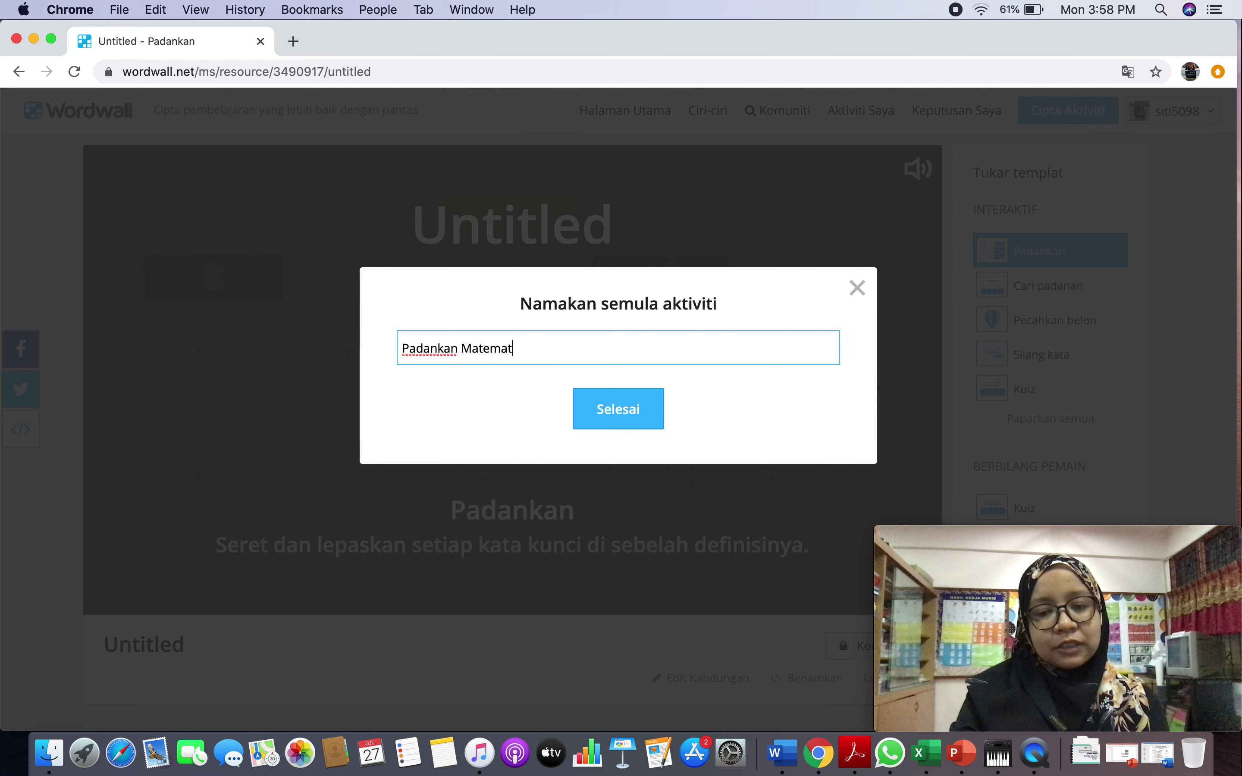
type("ik Tambah ")
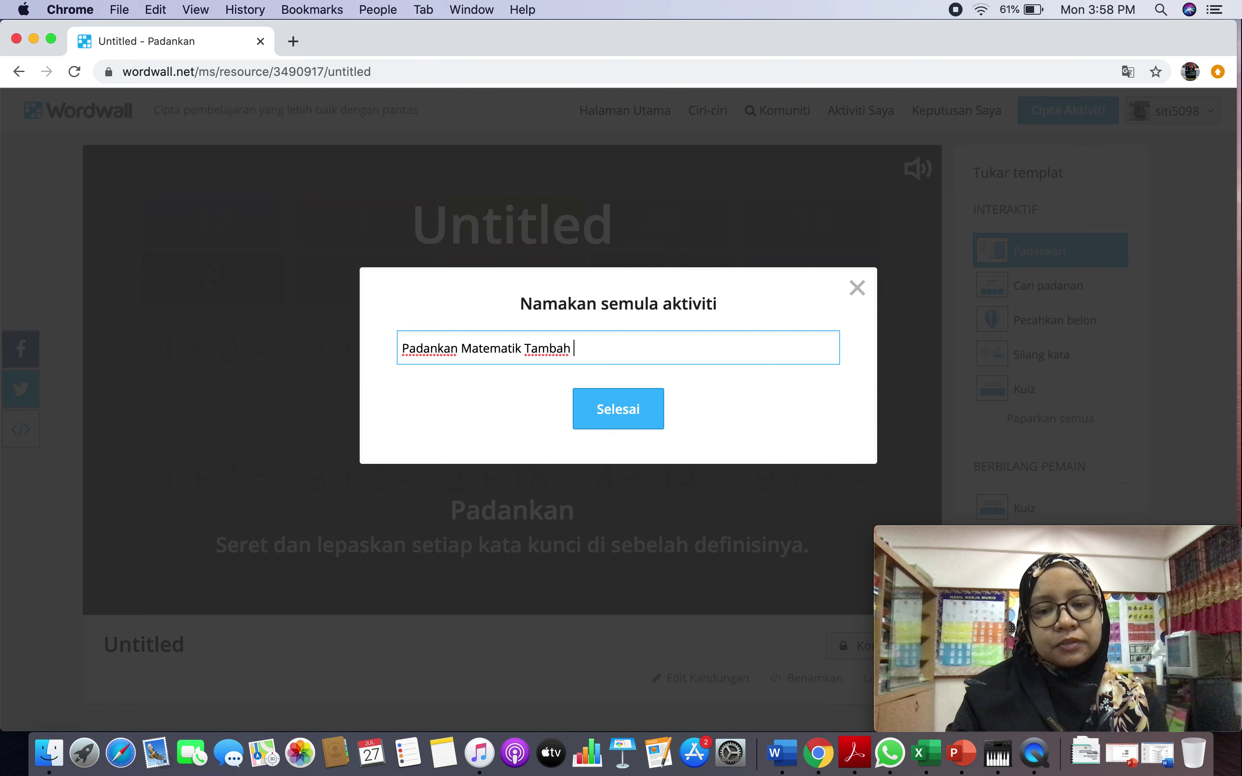
type("Lingkungan 20")
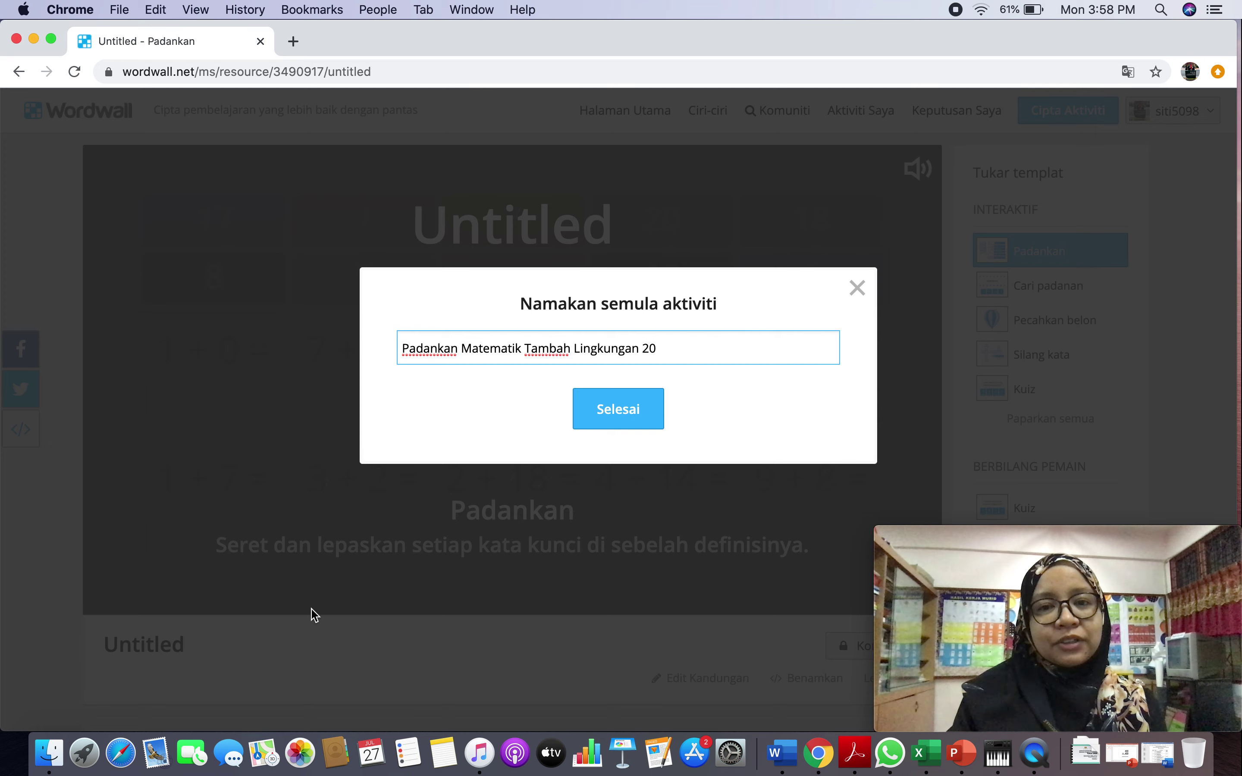
left_click(615, 409)
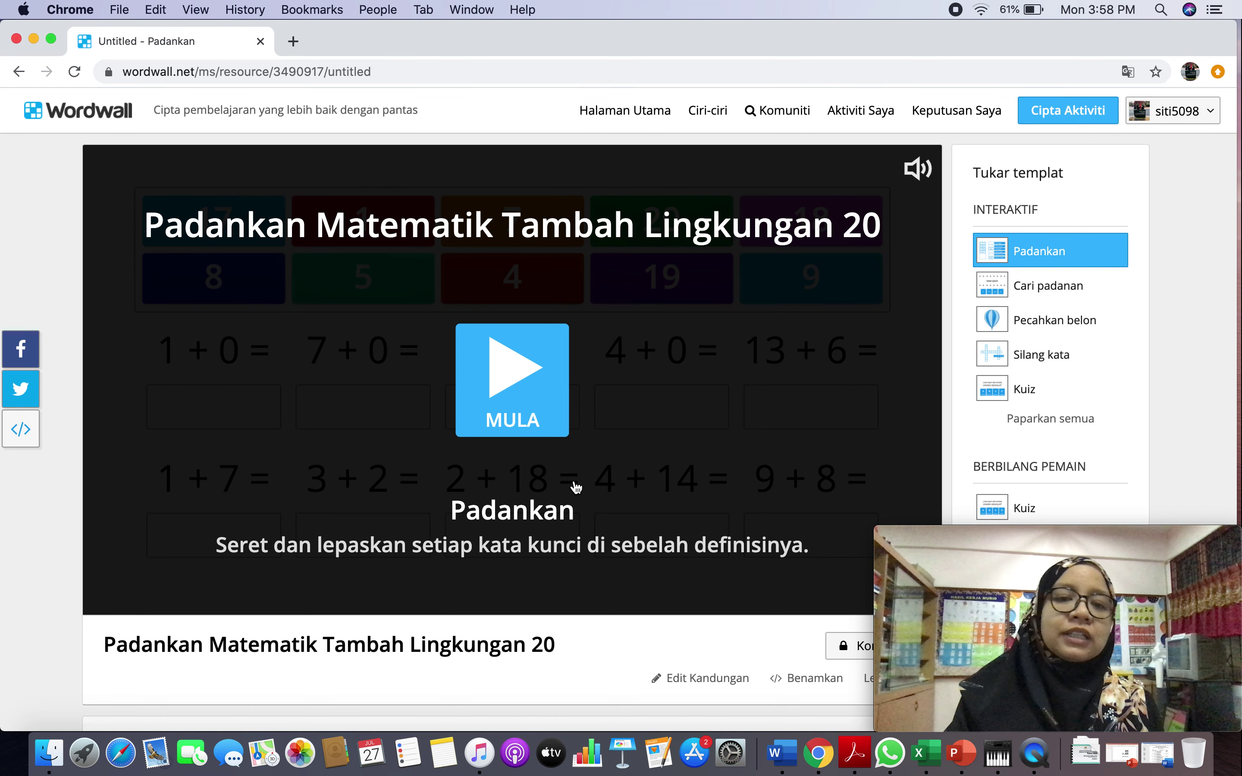
- Apply the Papan gabus theme to the matching activity
scroll(574, 487, "down", 3)
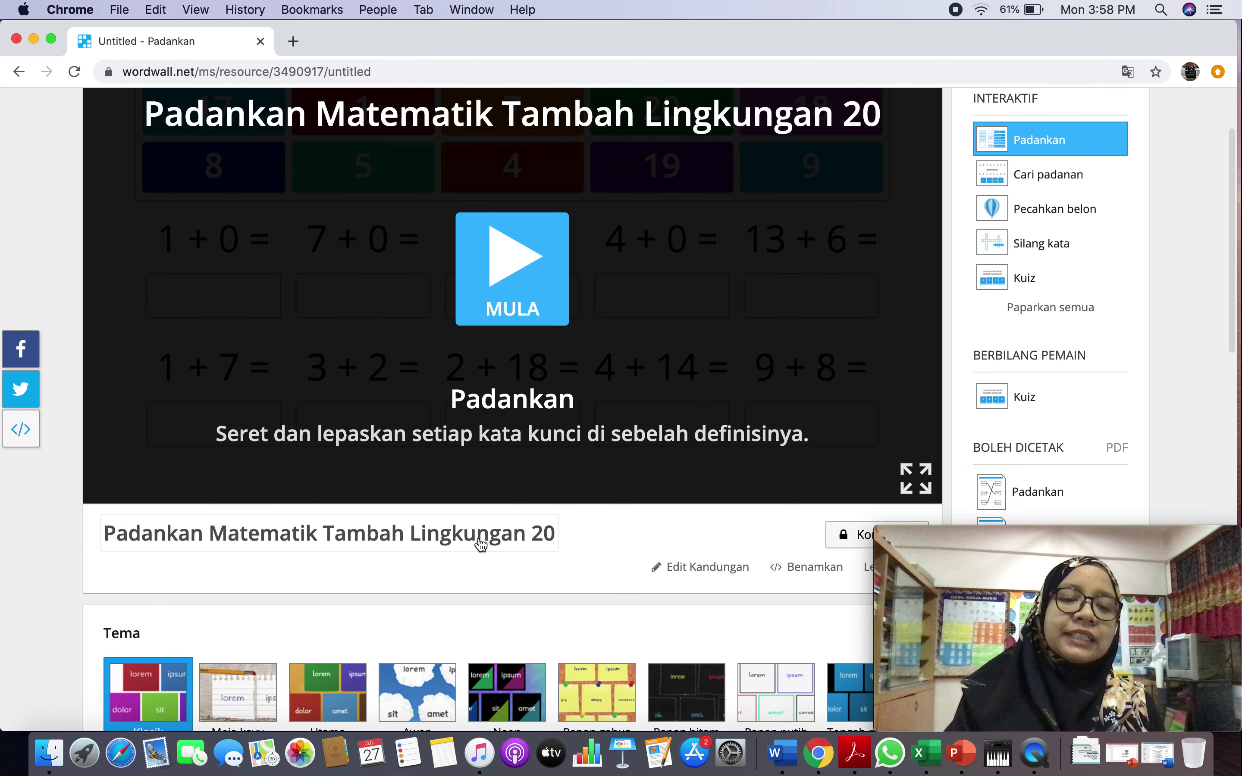
scroll(480, 544, "down", 3)
left_click(585, 567)
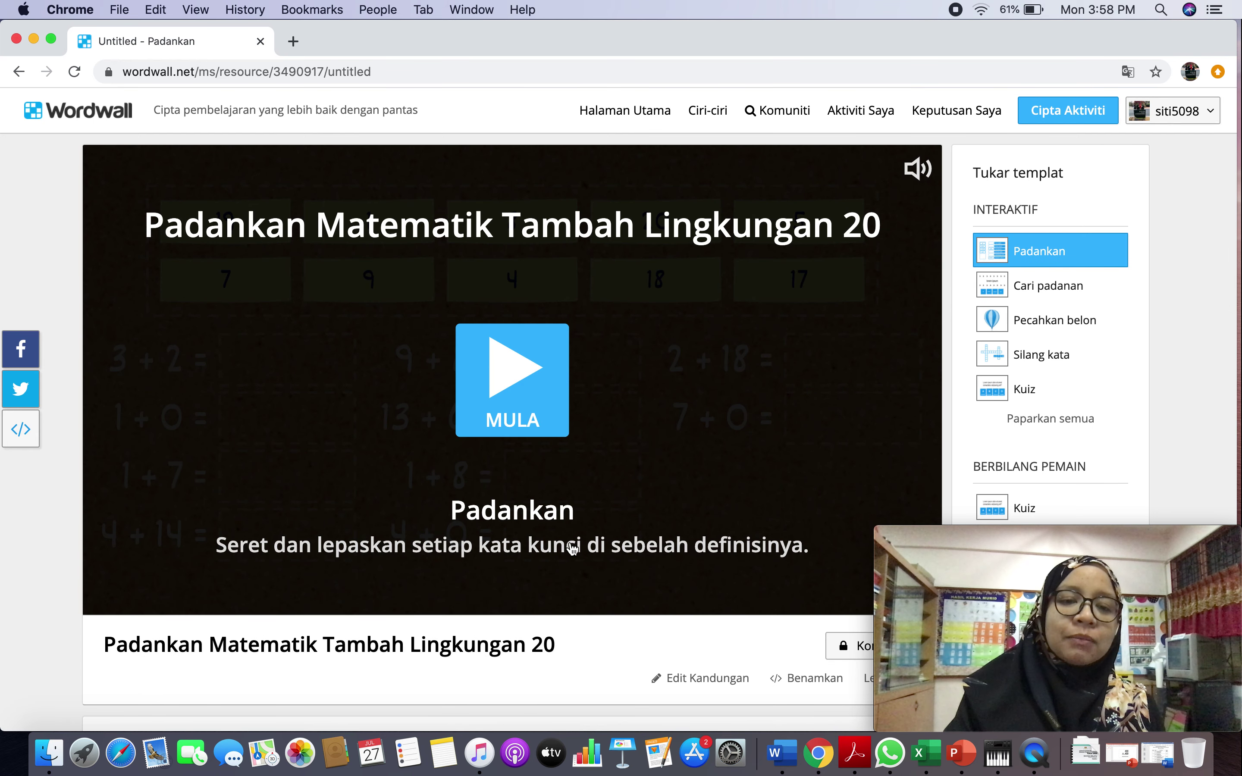
- Start the matching game and place answer 5 beside 3 + 2 and answer 1 beside 1 + 0
left_click(512, 391)
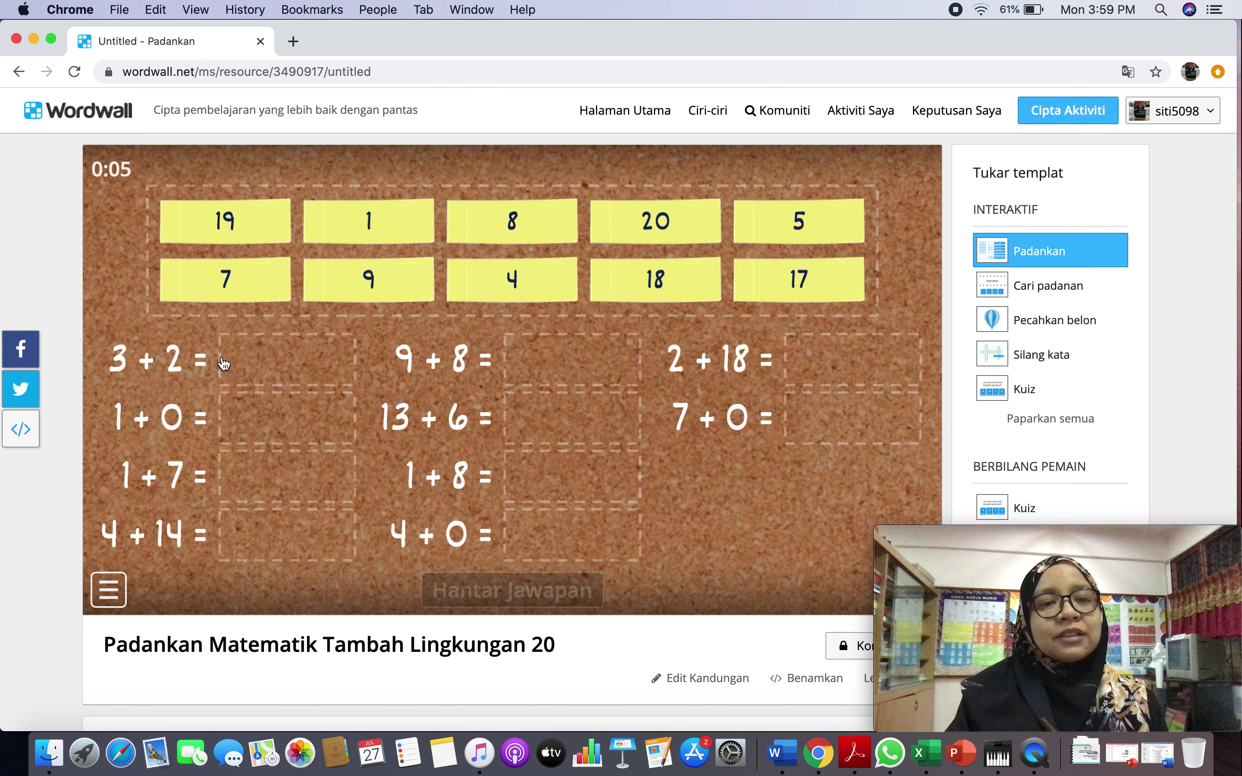
scroll(249, 396, "down", 3)
scroll(250, 406, "up", 2)
scroll(251, 406, "up", 2)
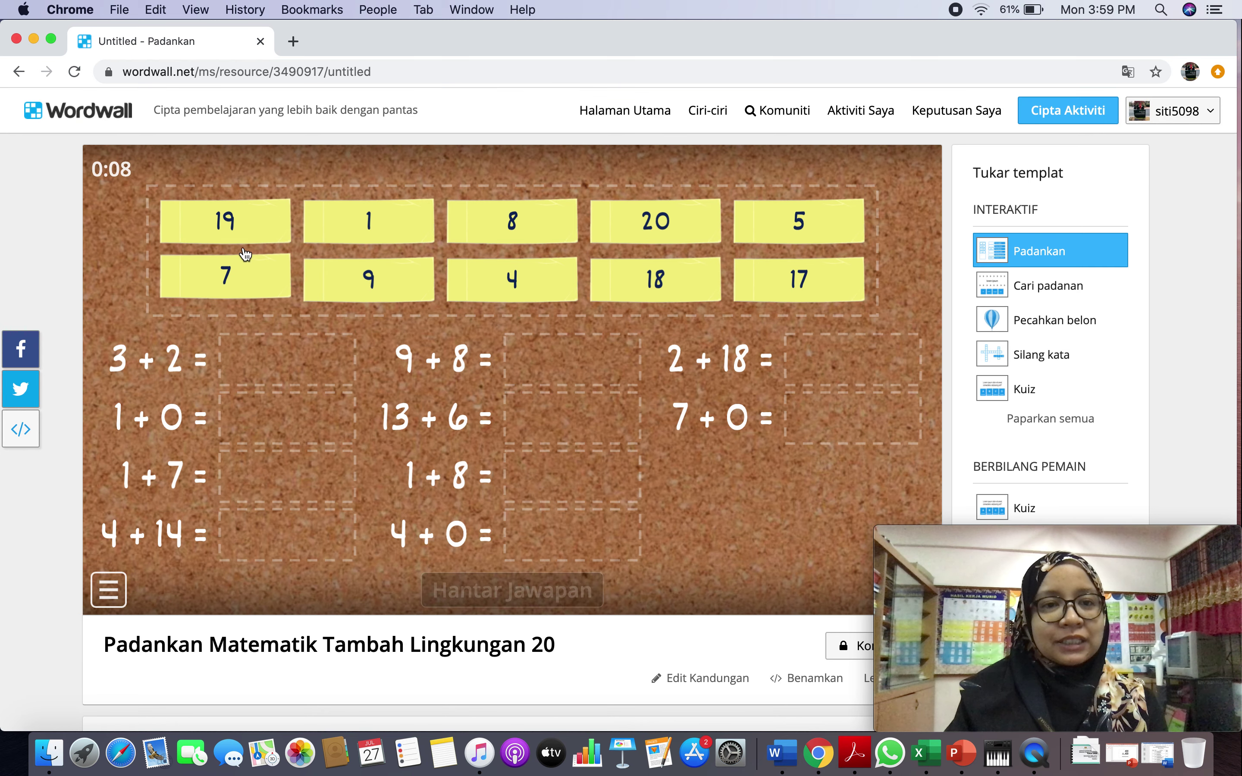
left_click(764, 241)
left_click_drag(766, 244, 323, 354)
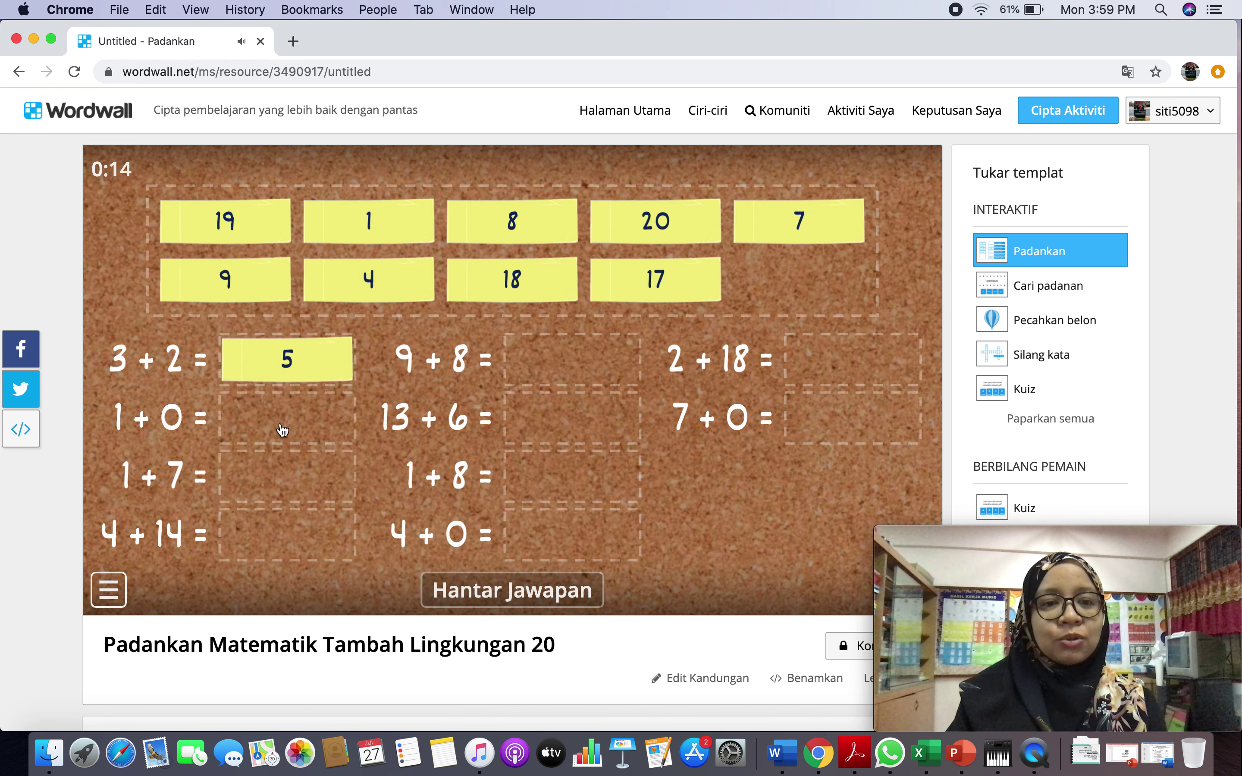
left_click_drag(375, 223, 280, 431)
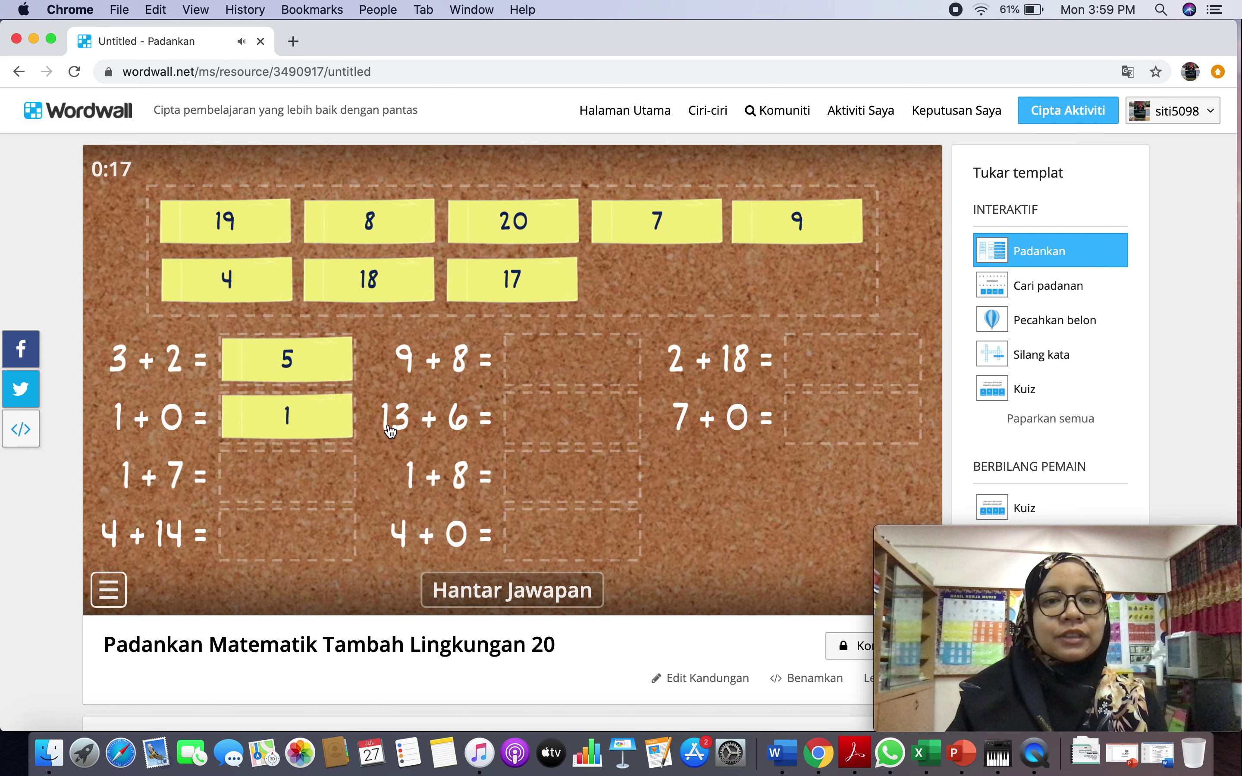
- Review the activity's themes, the timer, shuffle and end-of-game options, and the leaderboard below the game
scroll(395, 434, "down", 3)
scroll(389, 431, "down", 10)
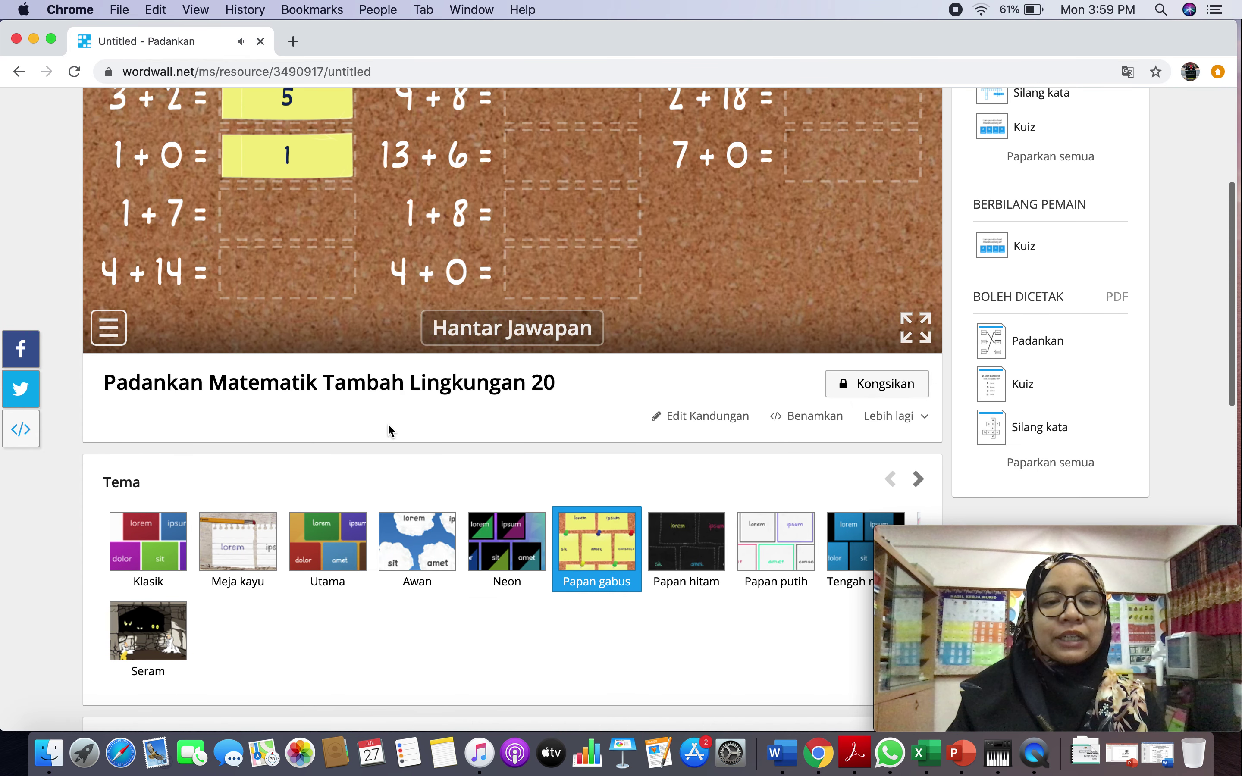
scroll(388, 426, "down", 1)
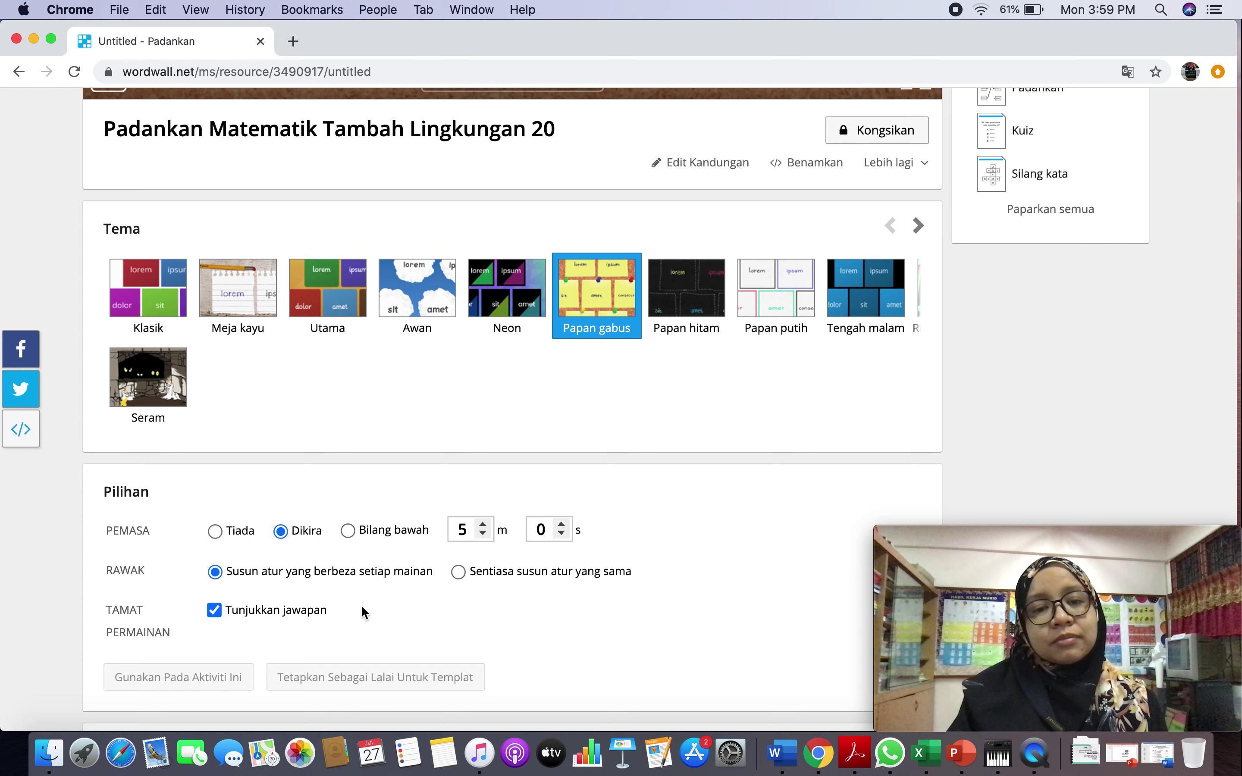
scroll(362, 612, "down", 4)
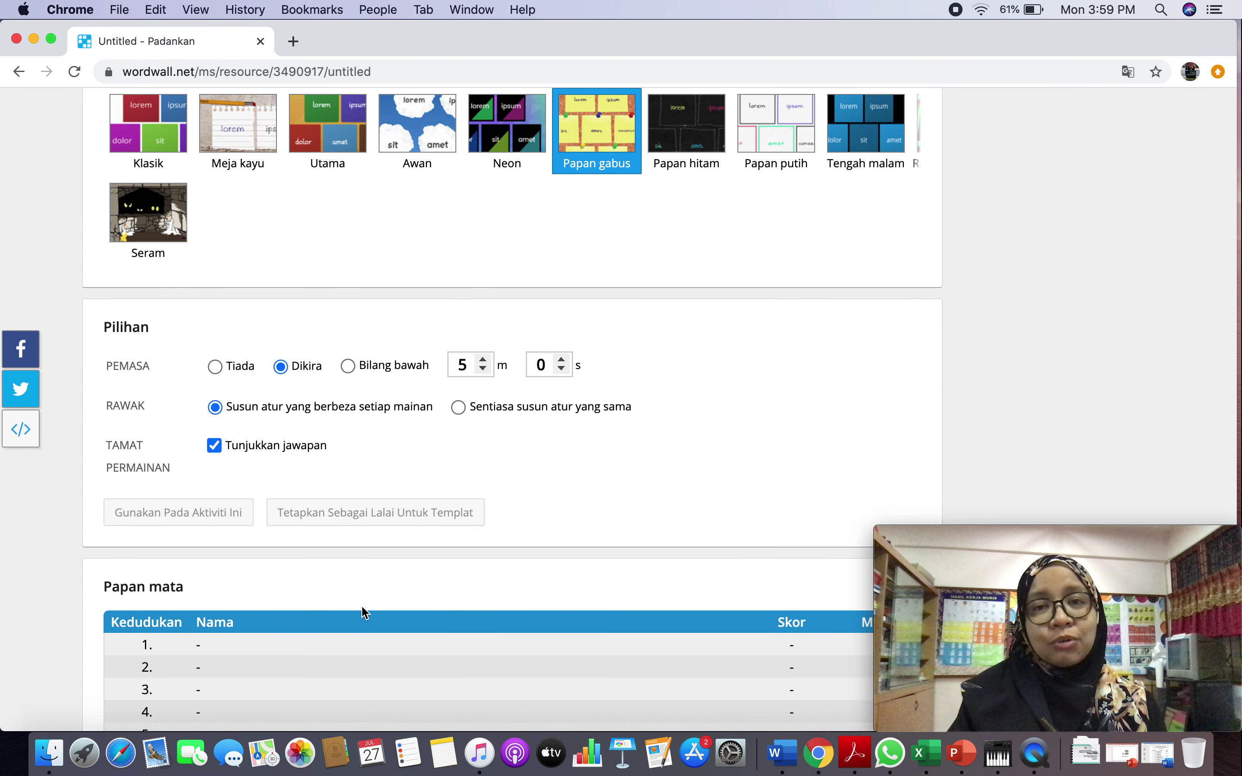
scroll(354, 627, "down", 1)
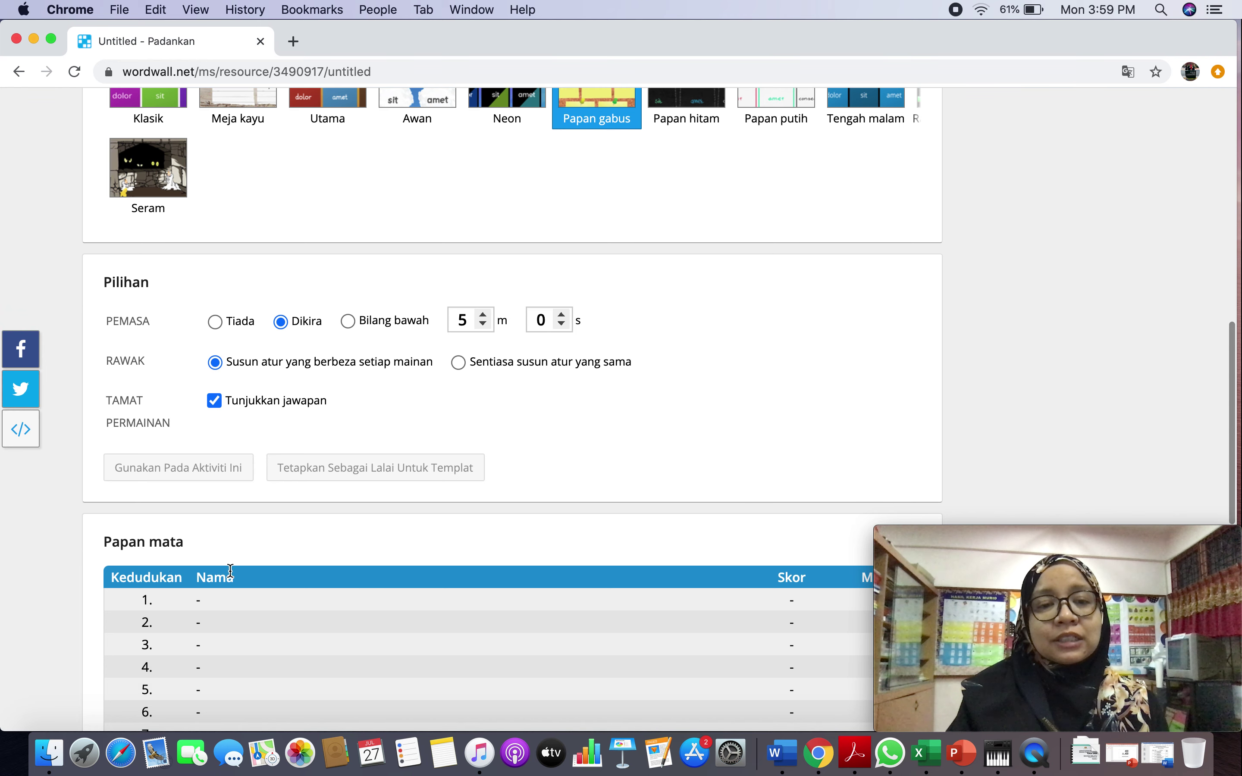
scroll(772, 590, "down", 3)
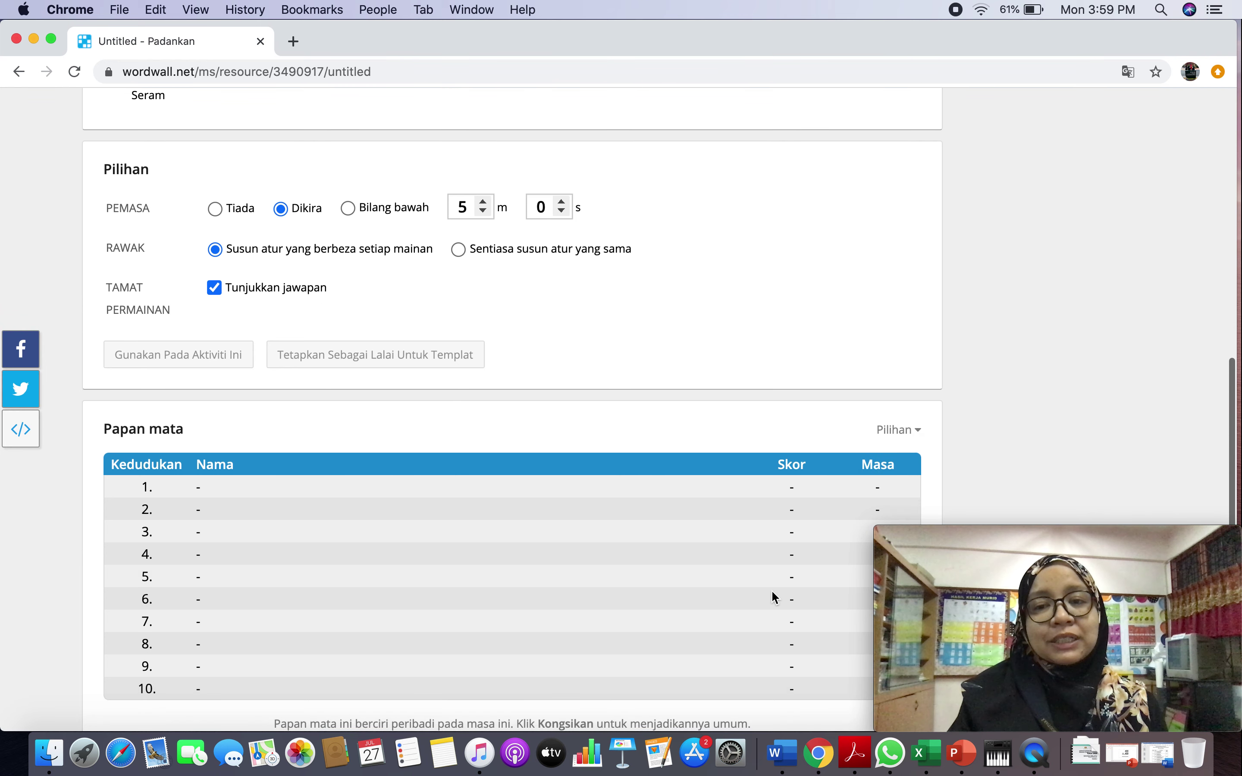
- Start creating a new activity with the Penjana Matematik template
scroll(766, 452, "up", 10)
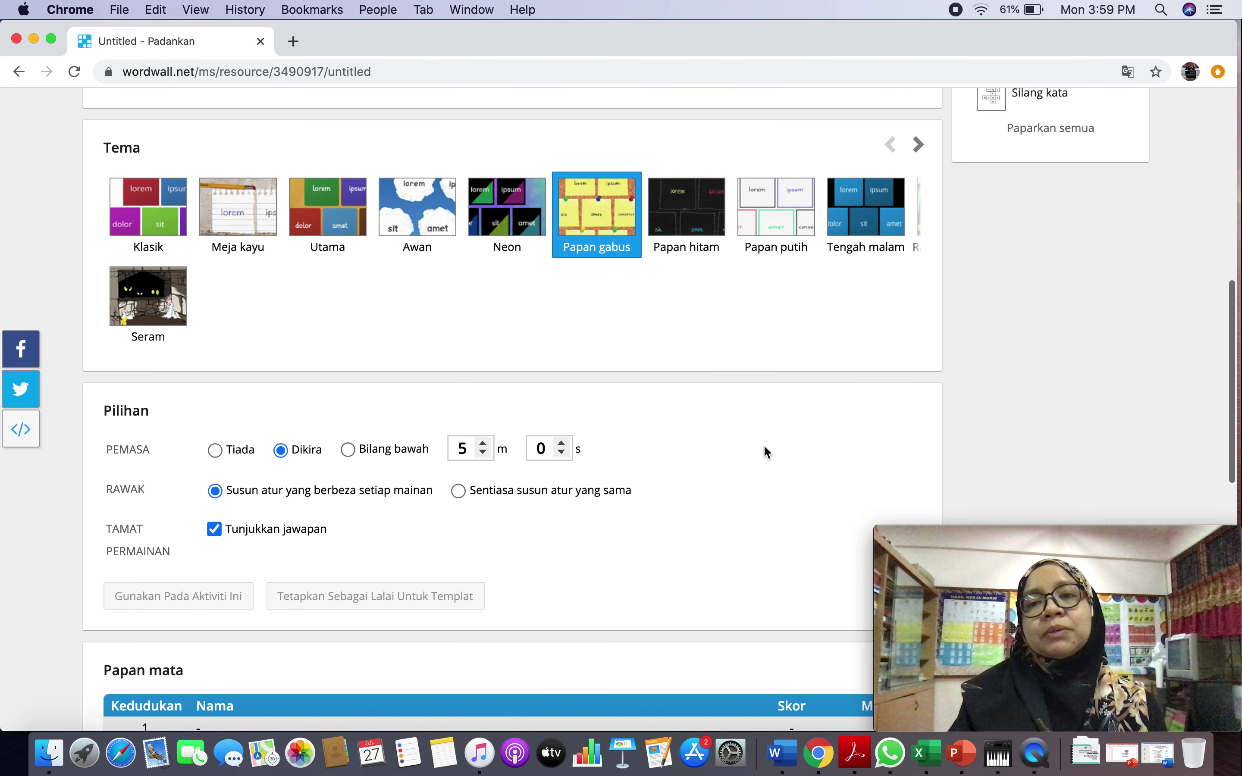
scroll(767, 452, "up", 6)
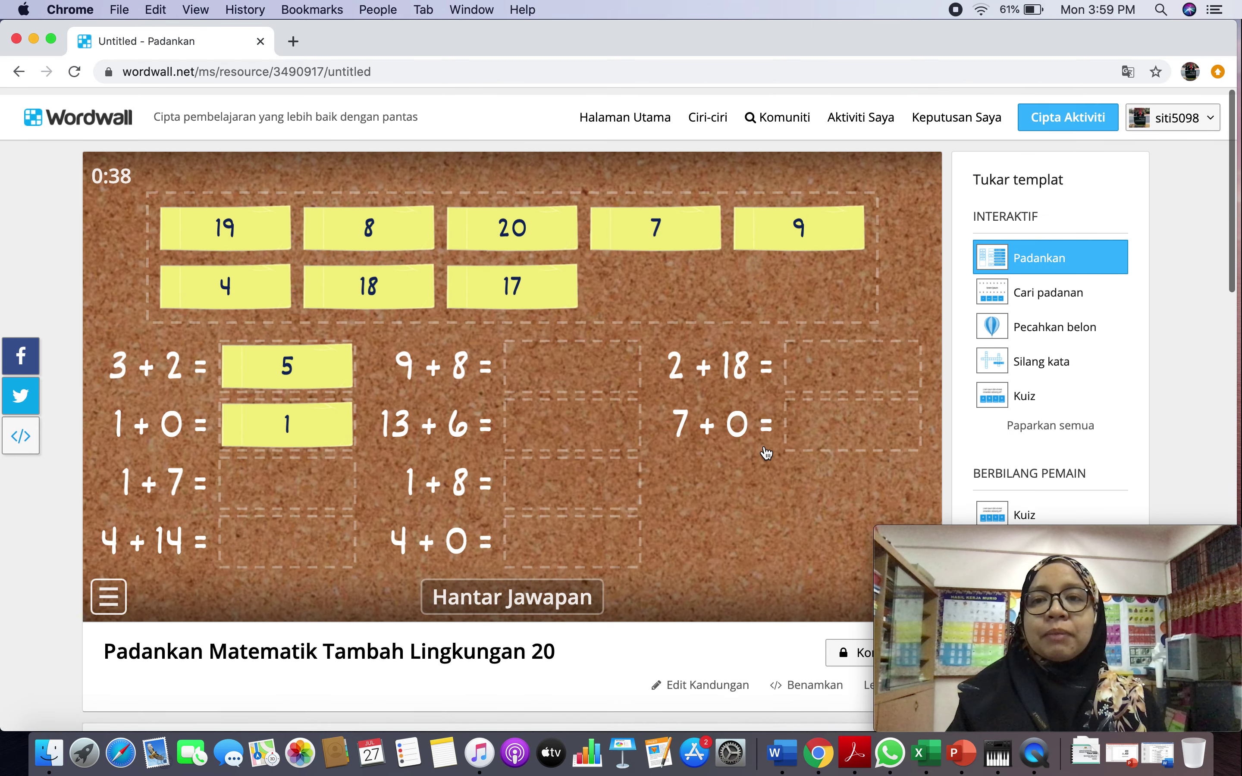
left_click(1042, 110)
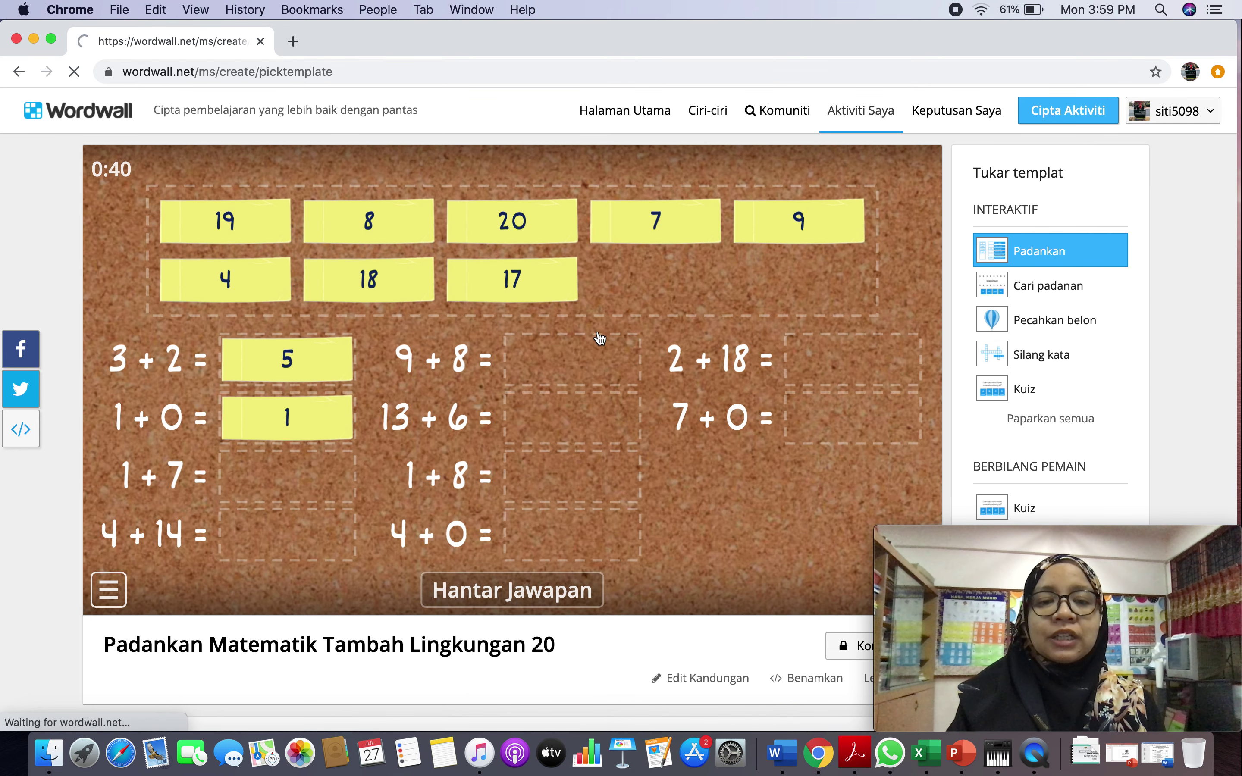
scroll(520, 488, "down", 12)
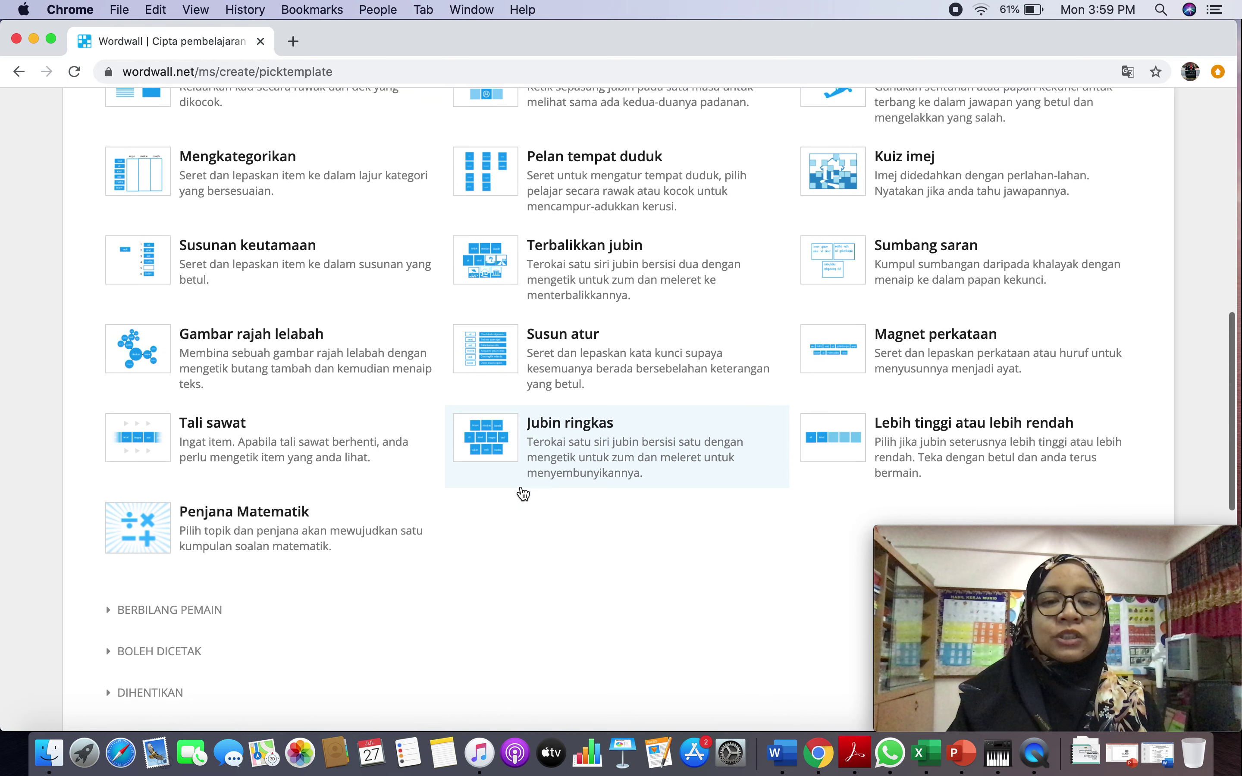
left_click(251, 506)
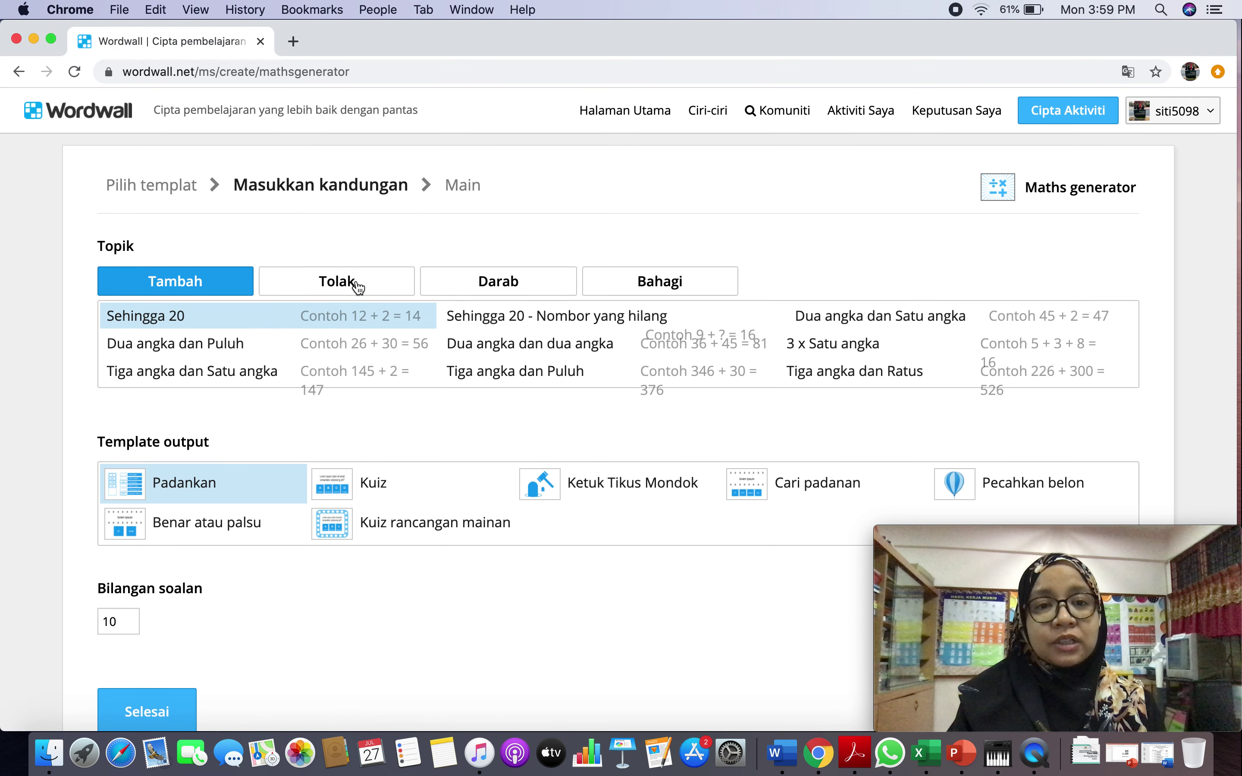
- Generate a Kuiz activity from the Tolak topic Tiga angka dan Ratus
left_click(359, 286)
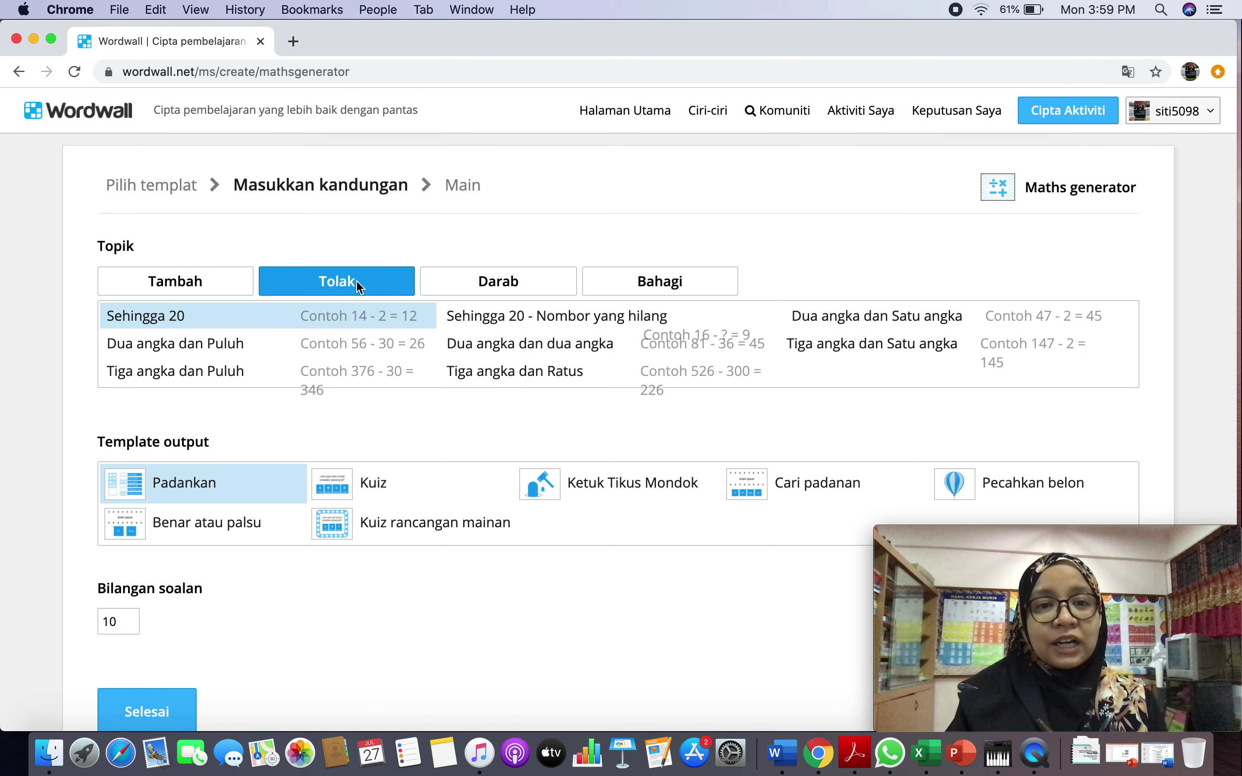
left_click(516, 378)
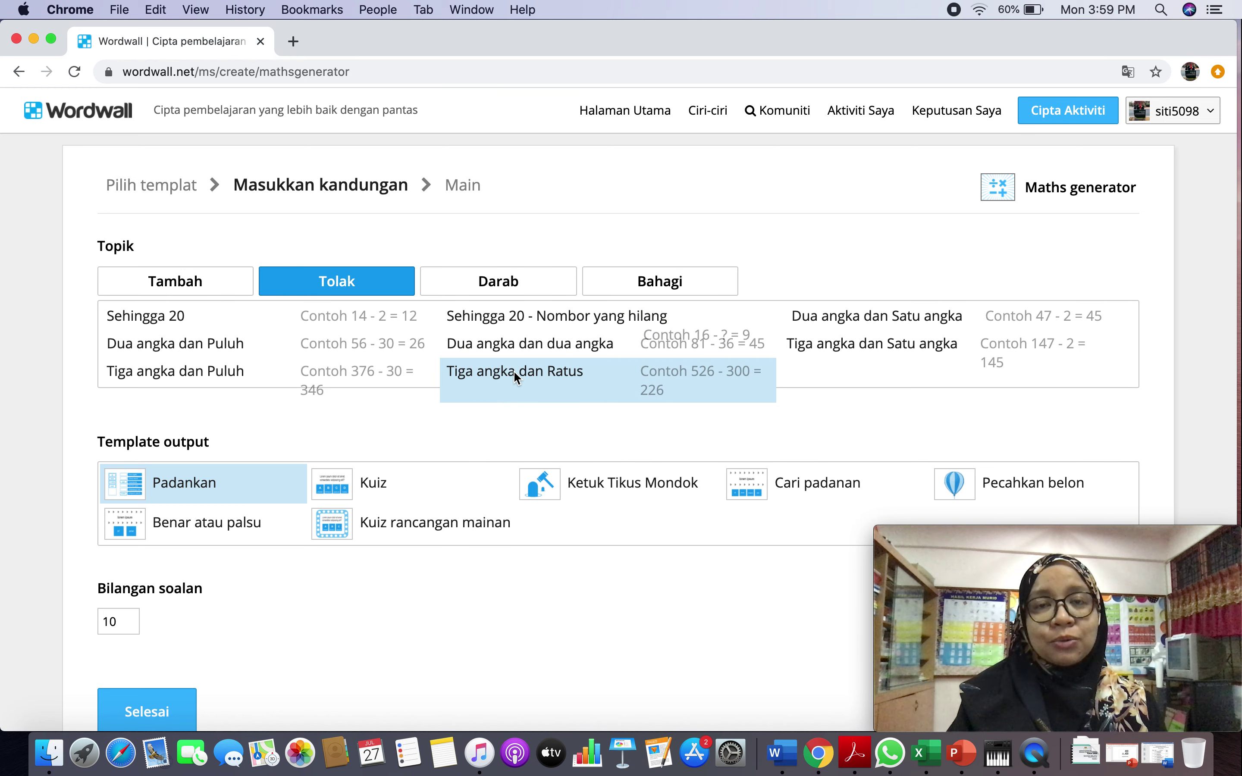
left_click(380, 468)
left_click(172, 705)
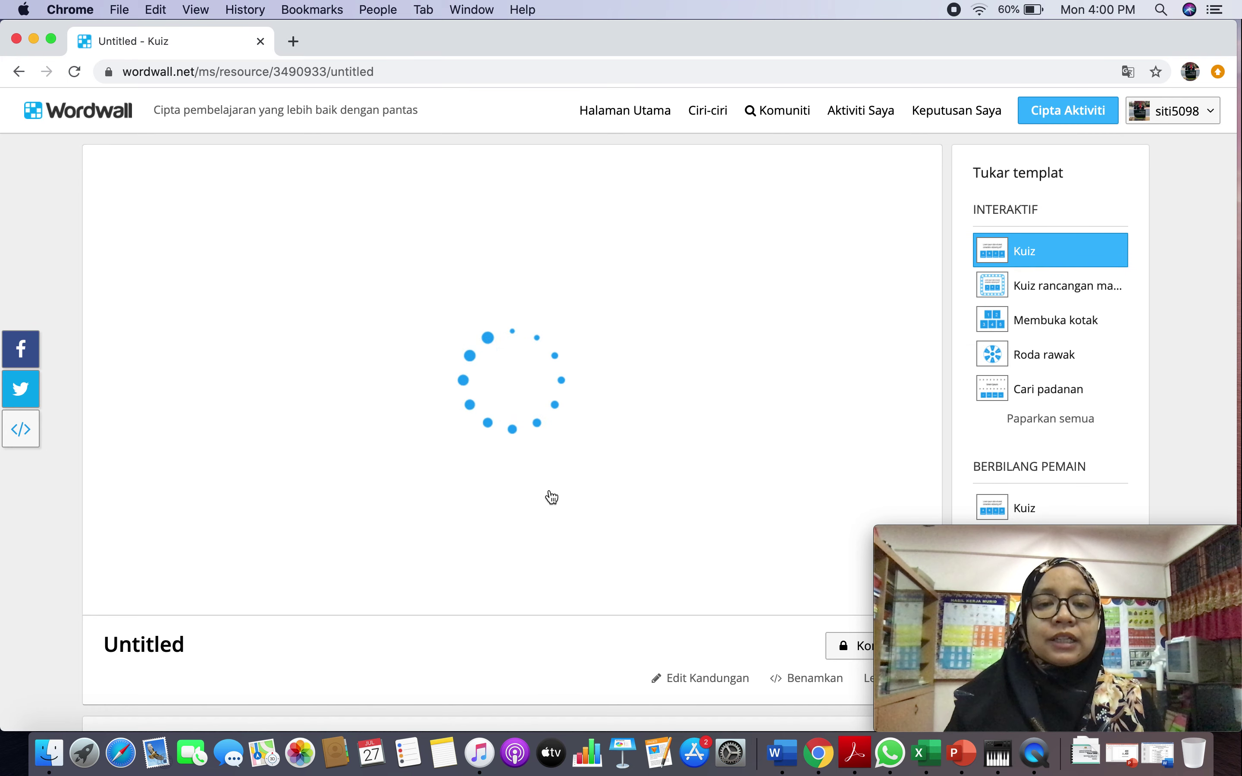
- Apply the Papan gabus theme to the quiz and start playing it
scroll(551, 497, "down", 5)
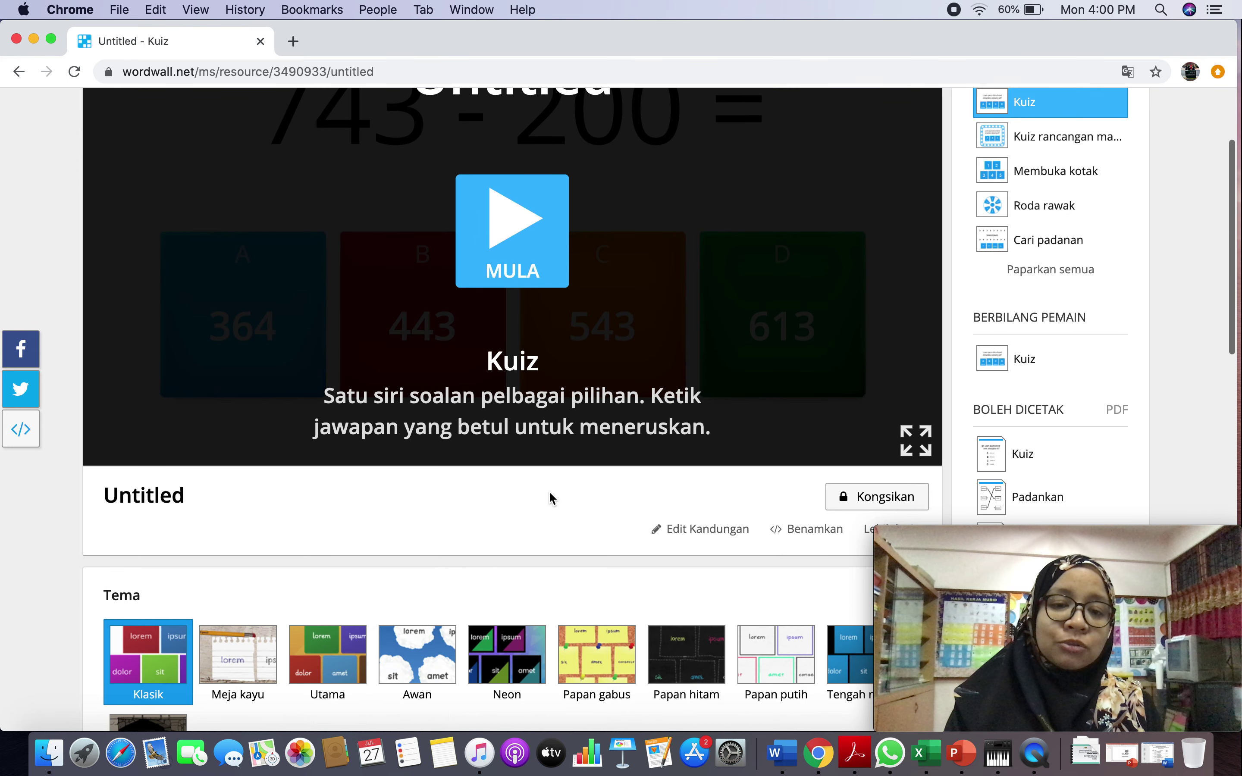
left_click(594, 631)
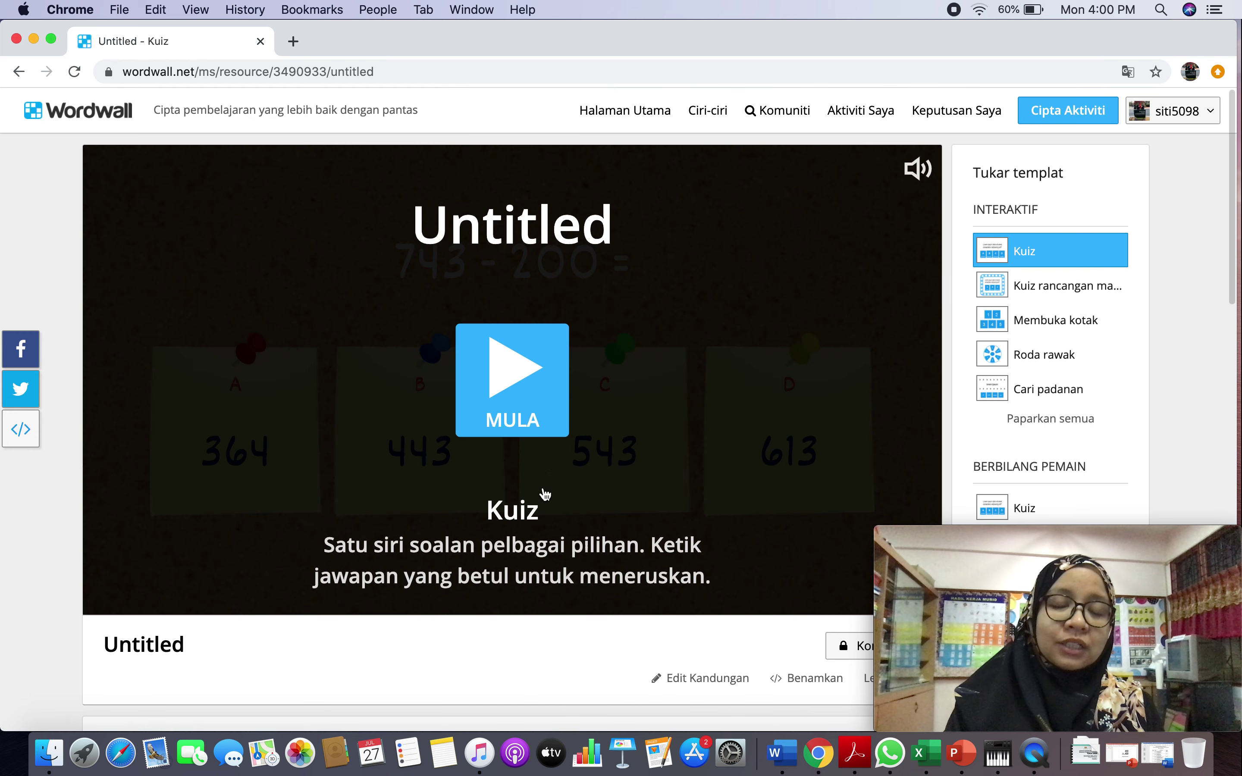
left_click(505, 377)
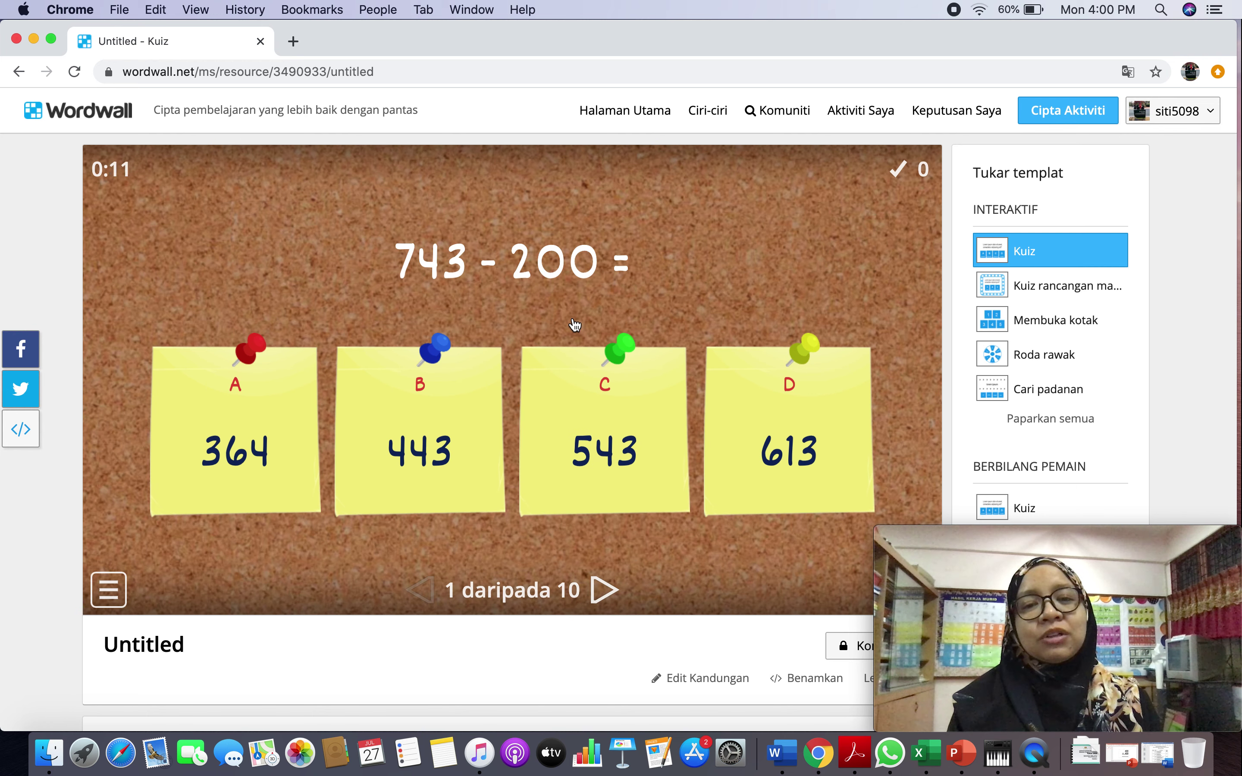
- Rename the untitled quiz as "Kuiz Tolak Dalam Lingkungan 1000"
scroll(590, 380, "down", 2)
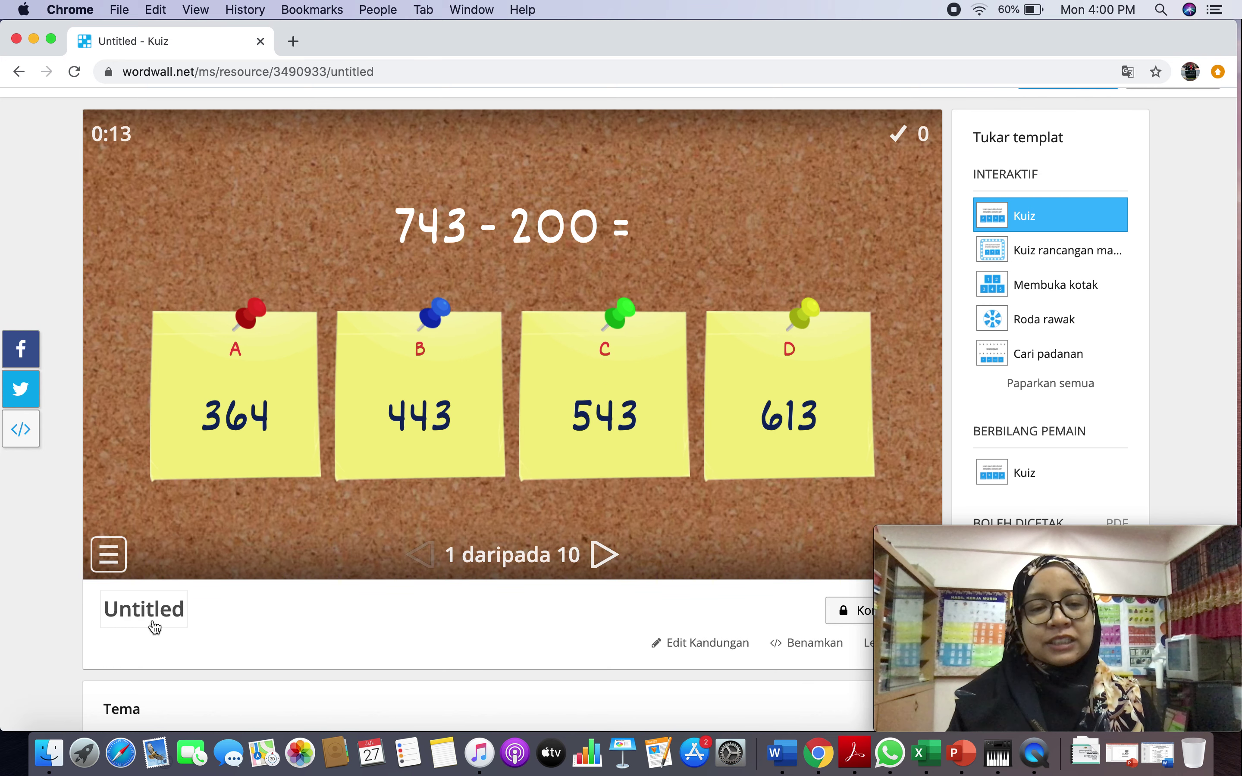
left_click(160, 611)
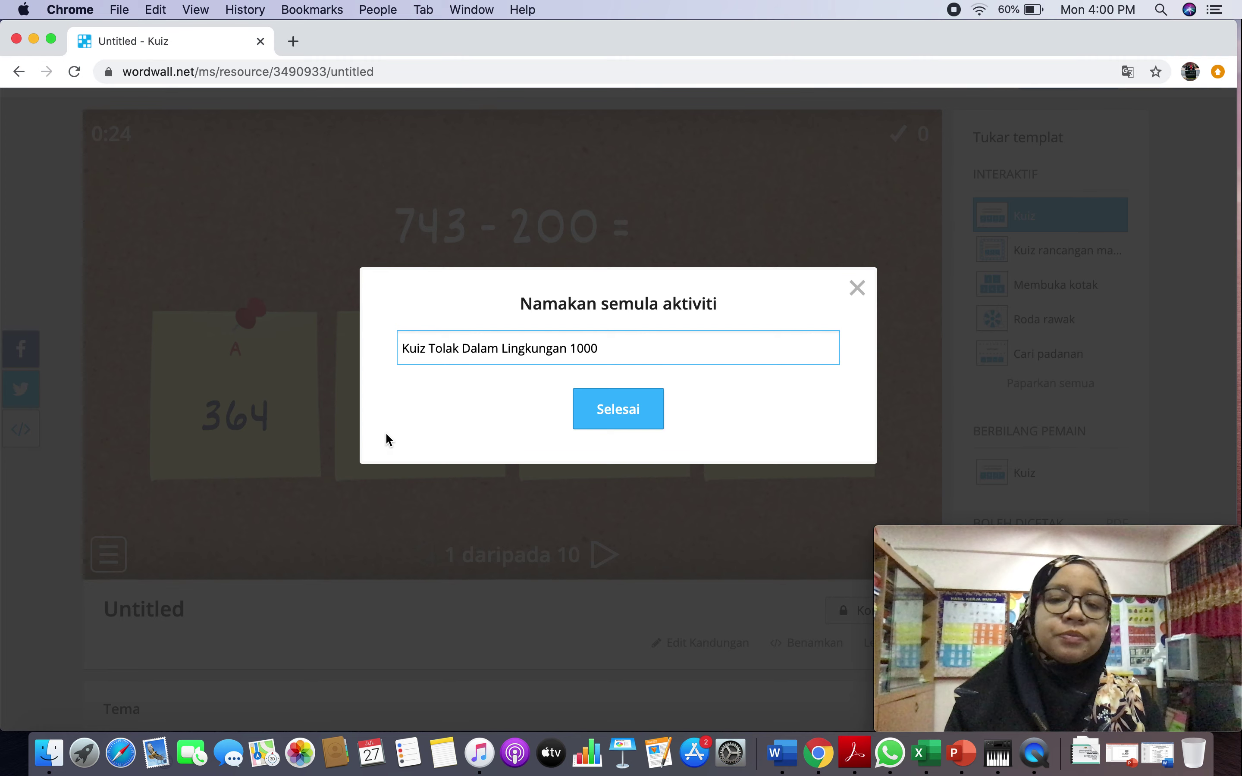
left_click(627, 410)
- Set the quiz's lives (Hayat) to 4 and apply the option to this activity
scroll(529, 485, "down", 10)
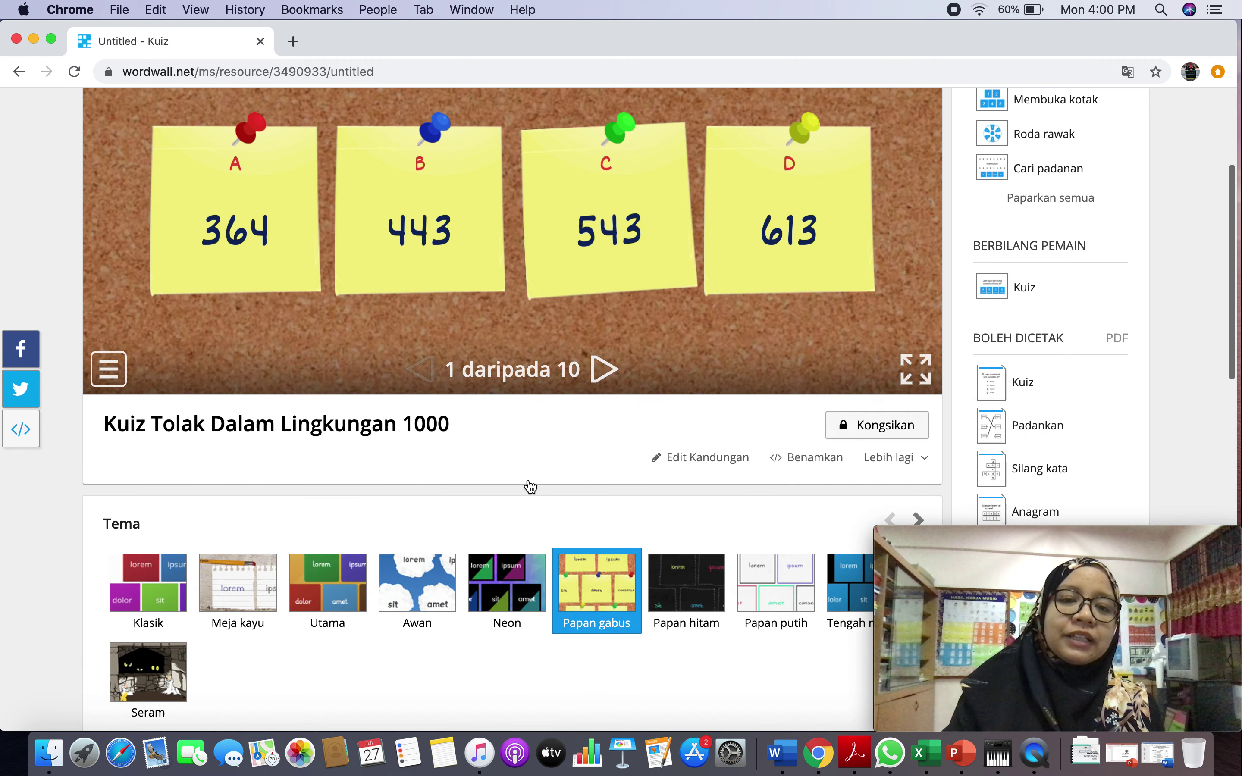
scroll(531, 485, "down", 2)
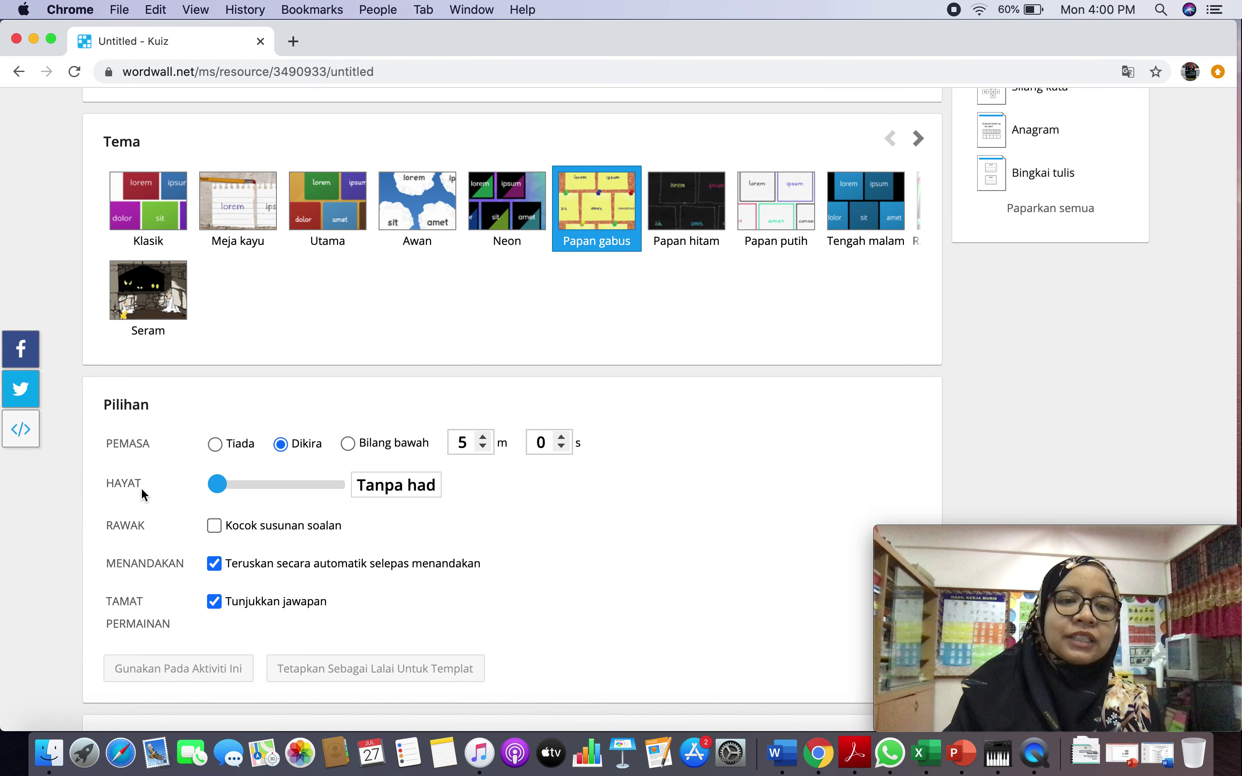
left_click(291, 488)
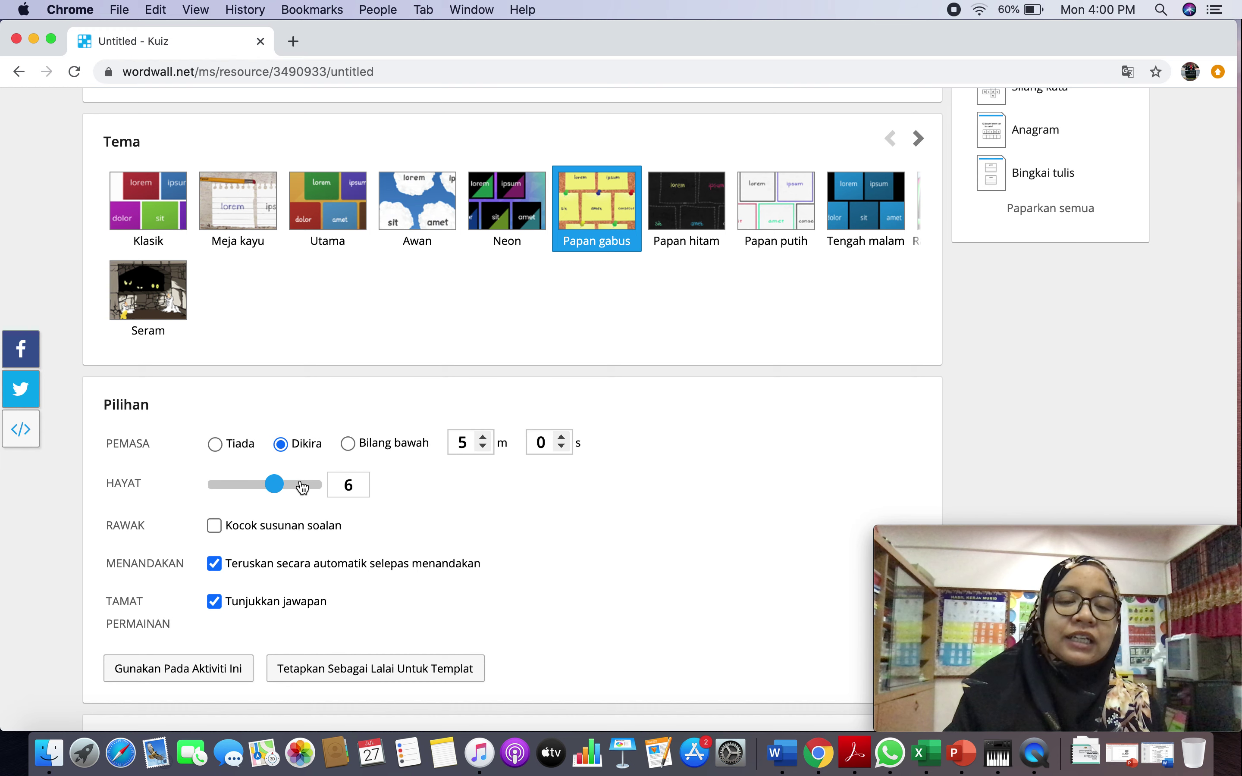
left_click(262, 491)
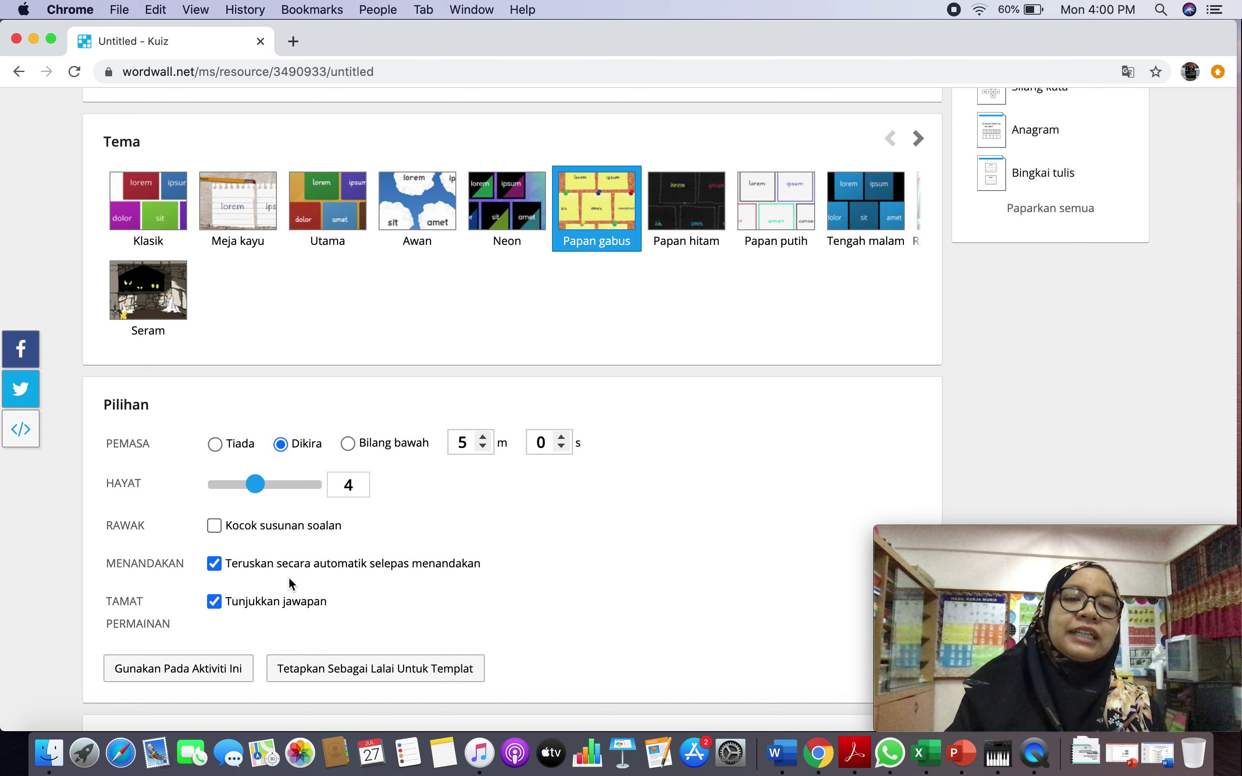
left_click(212, 670)
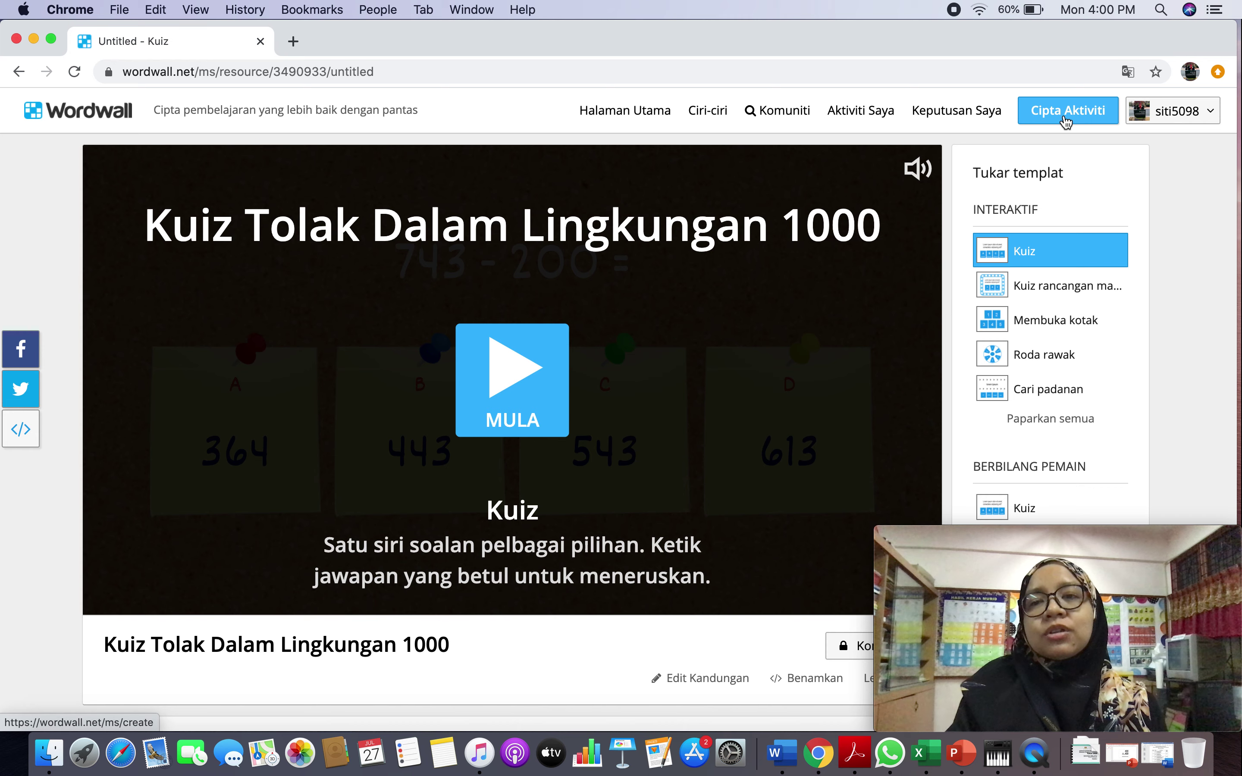
- Share the quiz with students as an assignment, accepting the default assignment settings
scroll(710, 432, "down", 3)
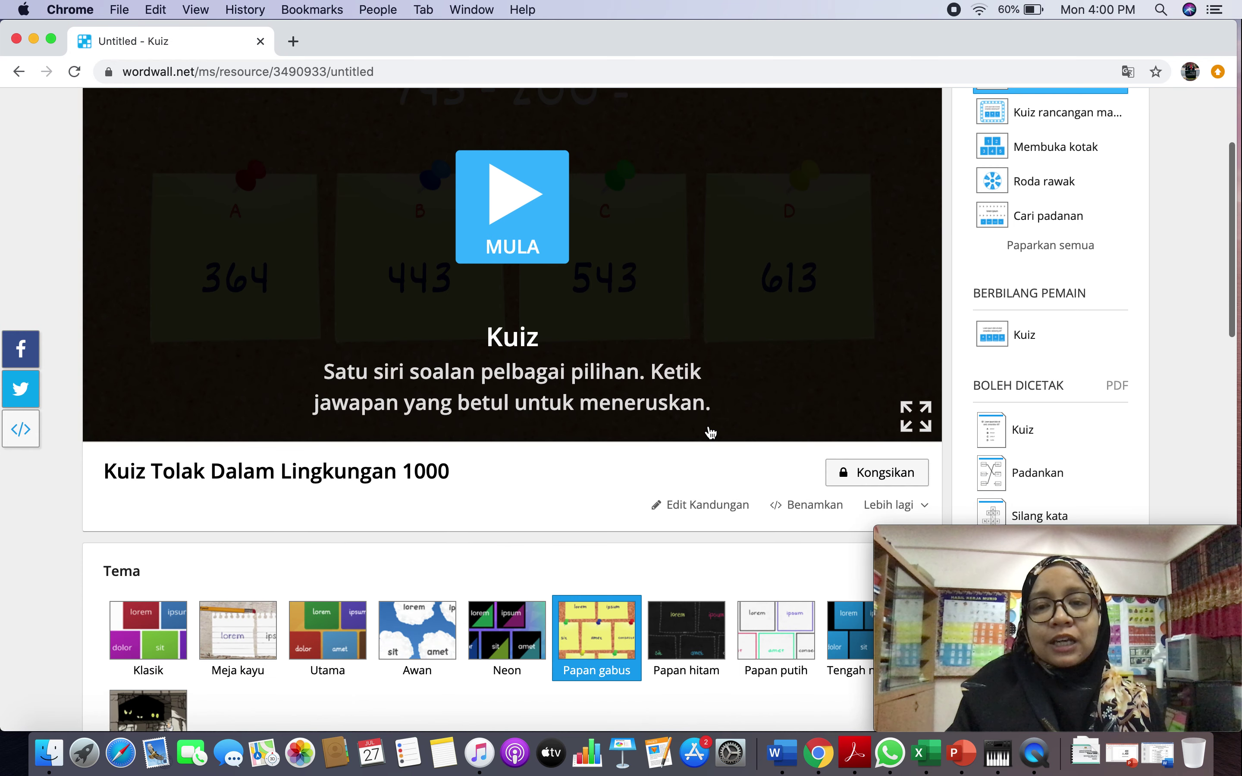
left_click(880, 471)
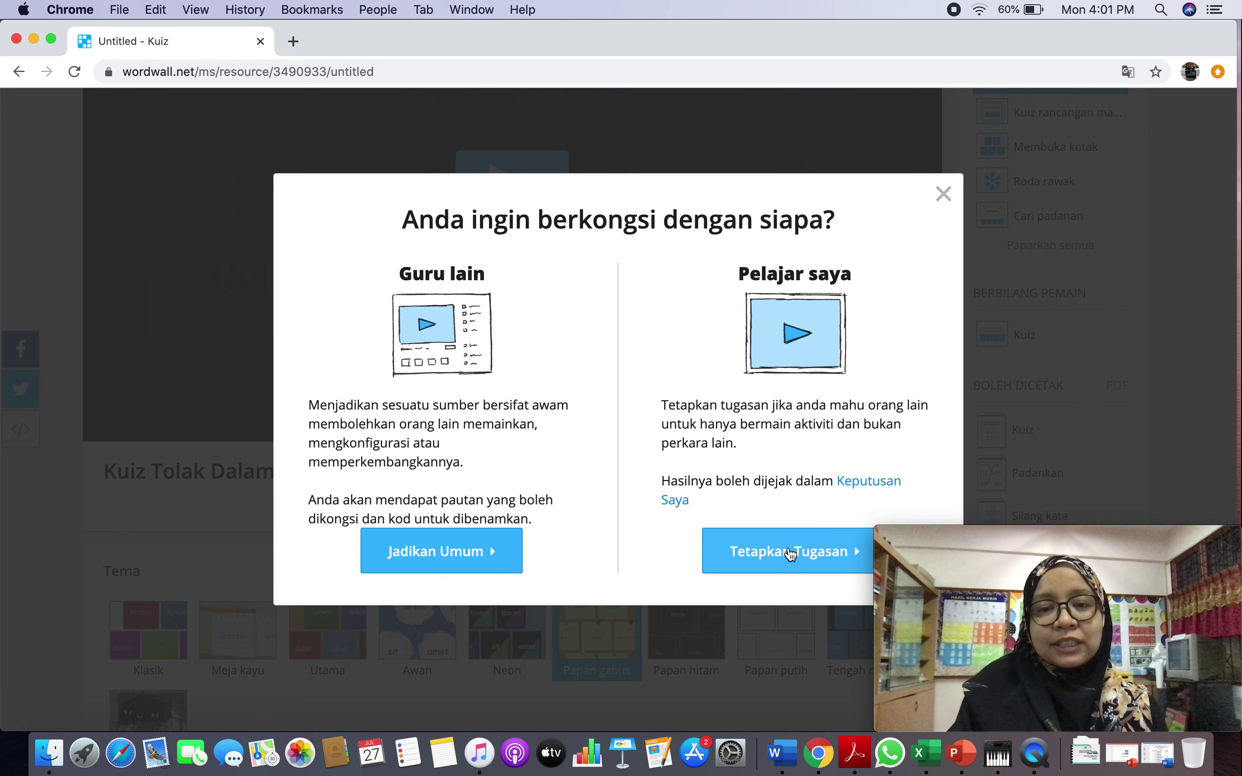
left_click(790, 553)
left_click(691, 569)
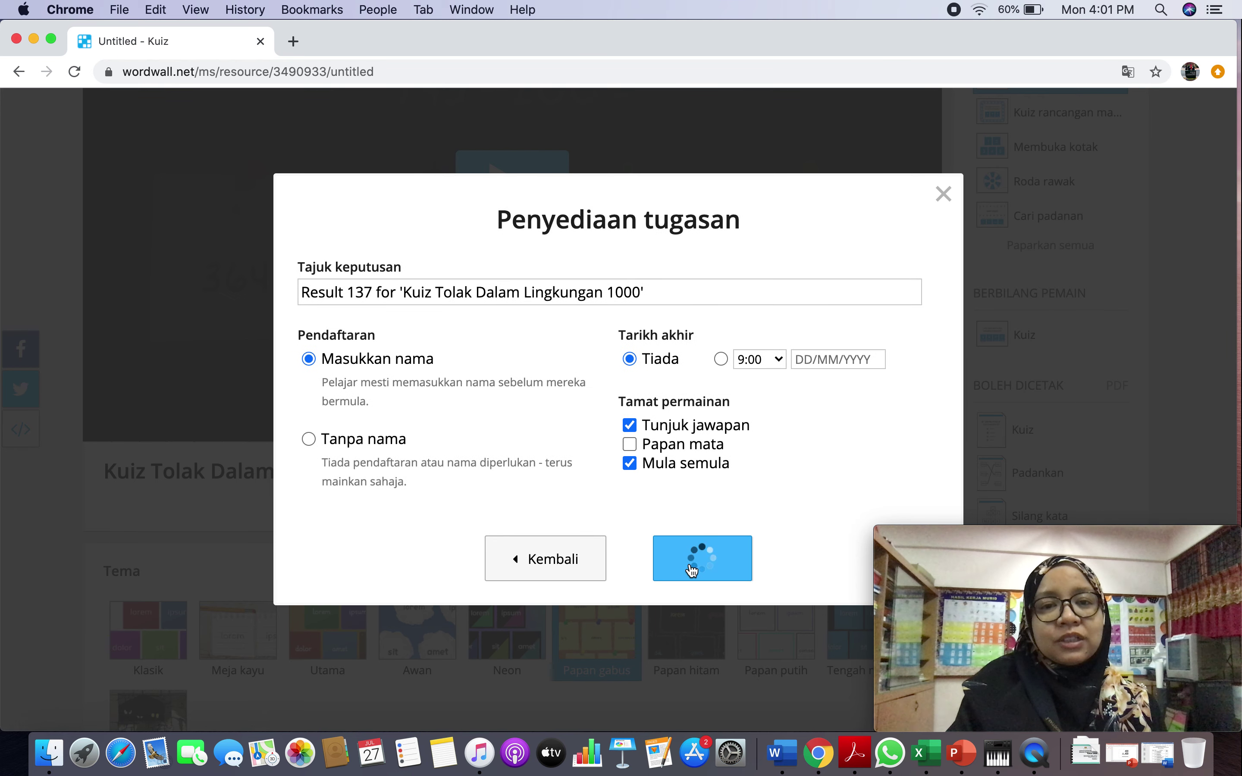